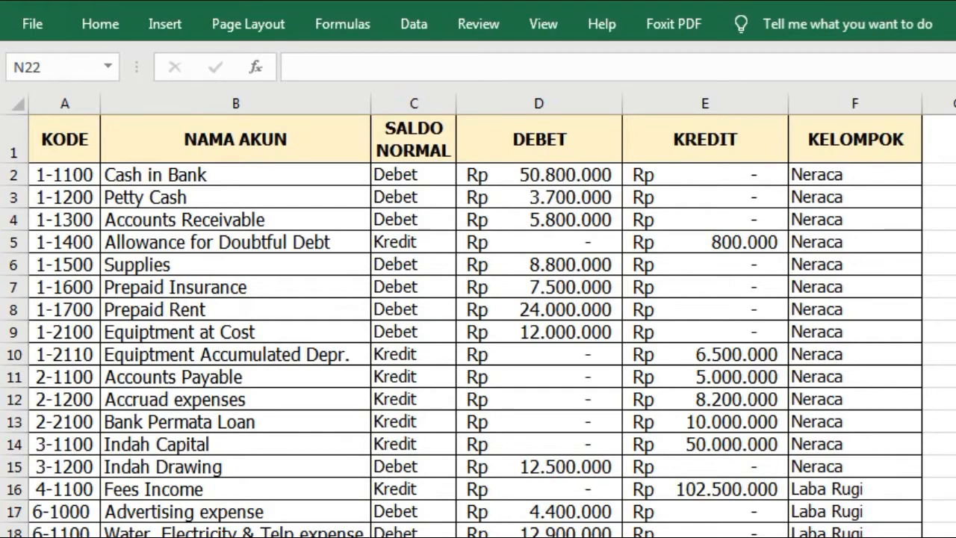
Step: Rename Sheet1, which holds the trial balance, as NS_AWAL
{"action": "scroll", "coordinate": [478, 321], "scroll_direction": "down", "scroll_amount": 1}
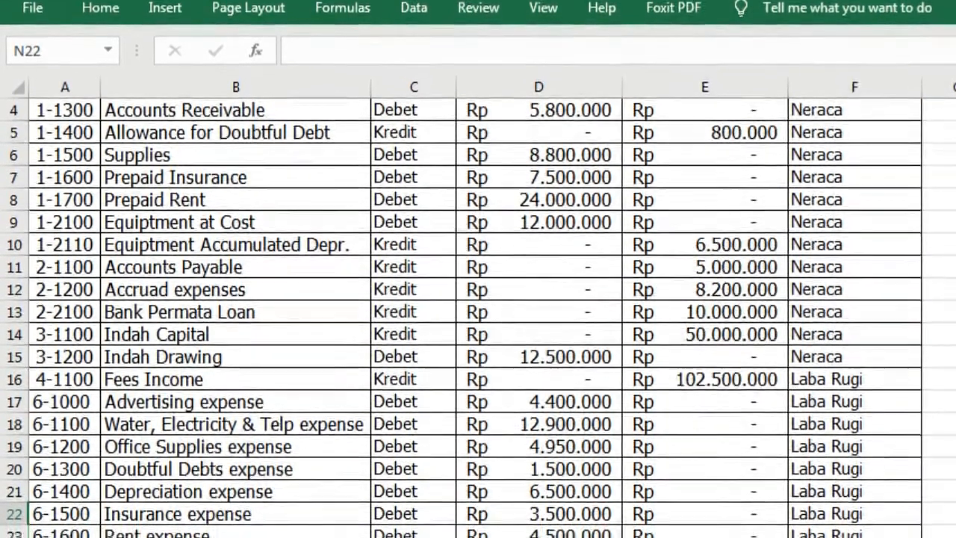
{"action": "scroll", "coordinate": [458, 432], "scroll_direction": "up", "scroll_amount": 1}
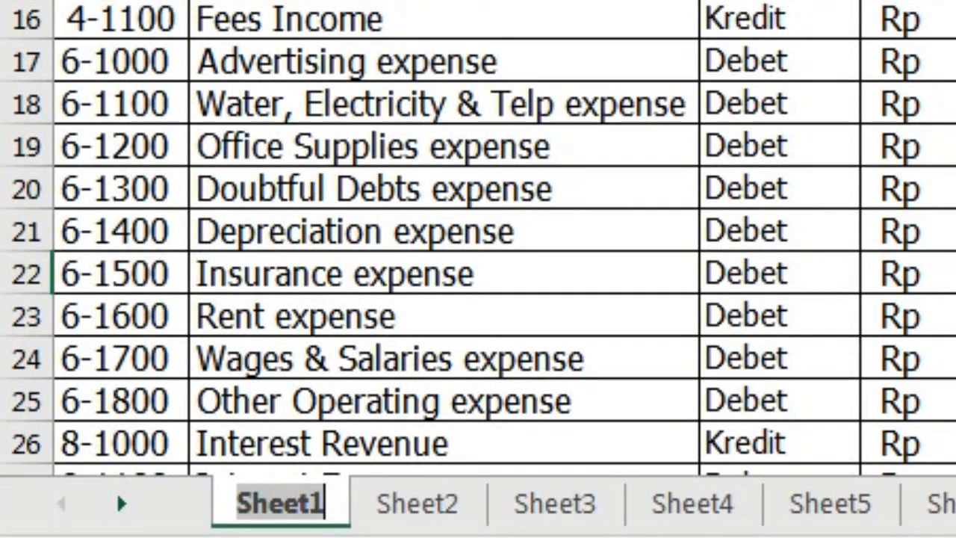
{"action": "left_click", "coordinate": [239, 505]}
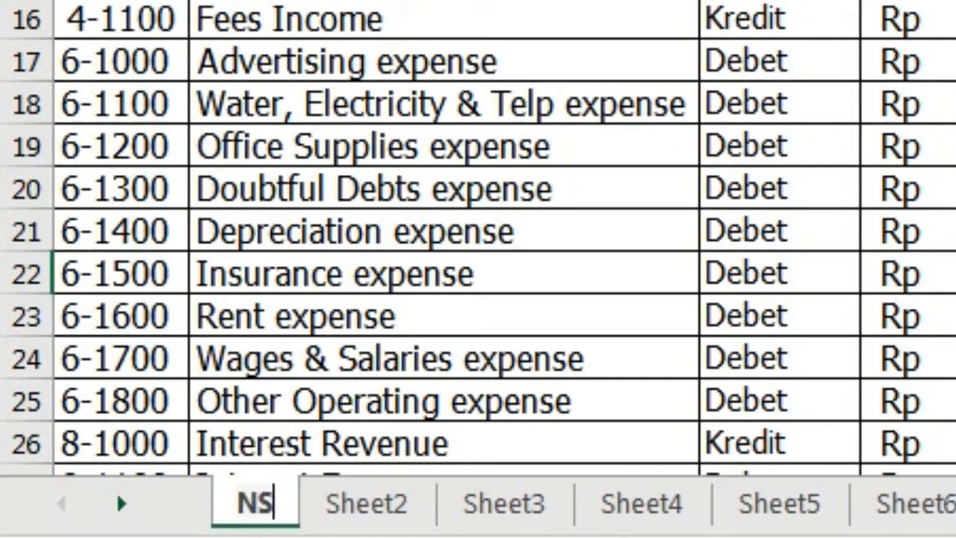
{"action": "type", "text": "NS_"}
{"action": "type", "text": "AWAL"}
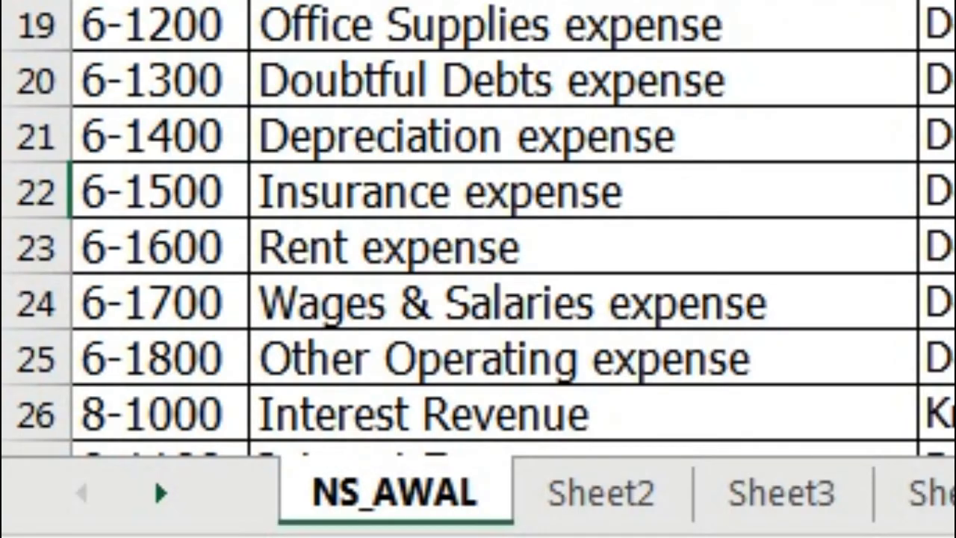
{"action": "left_click", "coordinate": [815, 131]}
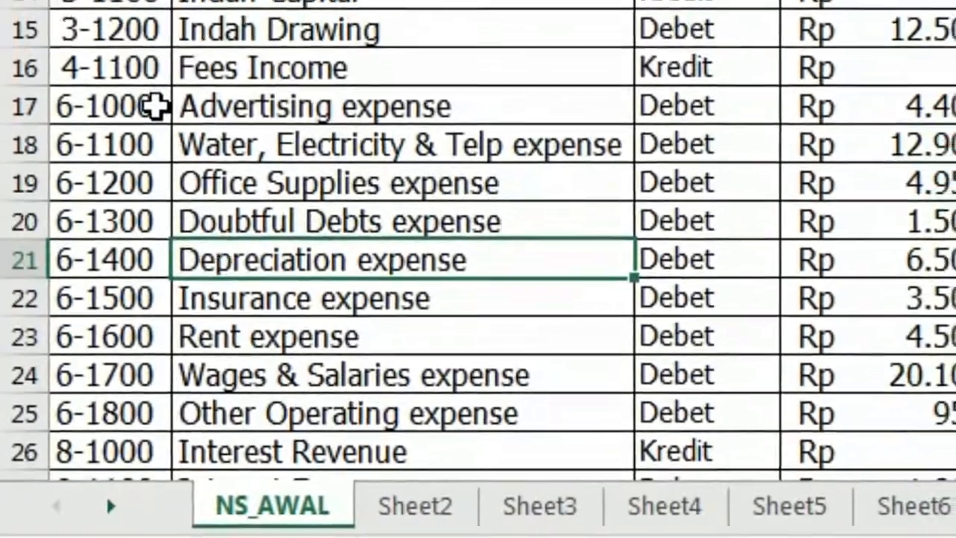
Step: Name the account code range A2:A28 on the NS_AWAL sheet KODE_AKUN
{"action": "left_click", "coordinate": [186, 25]}
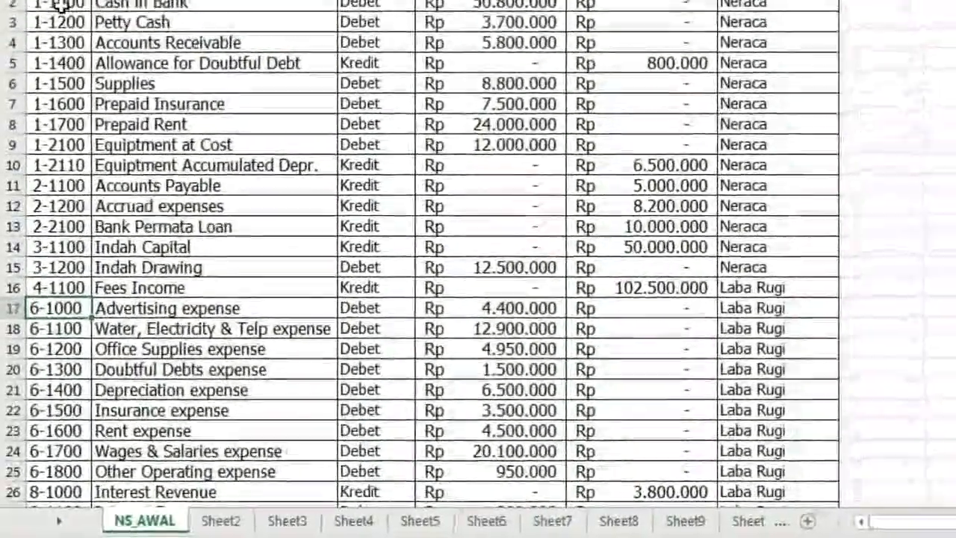
{"action": "left_click", "coordinate": [61, 4]}
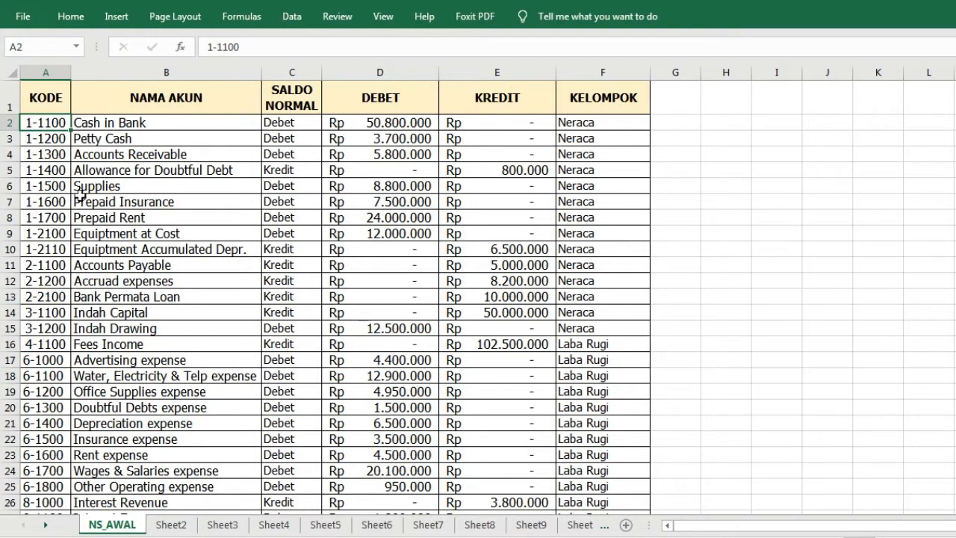
{"action": "left_click", "coordinate": [50, 123]}
{"action": "left_click_drag", "start_coordinate": [50, 123], "coordinate": [41, 468]}
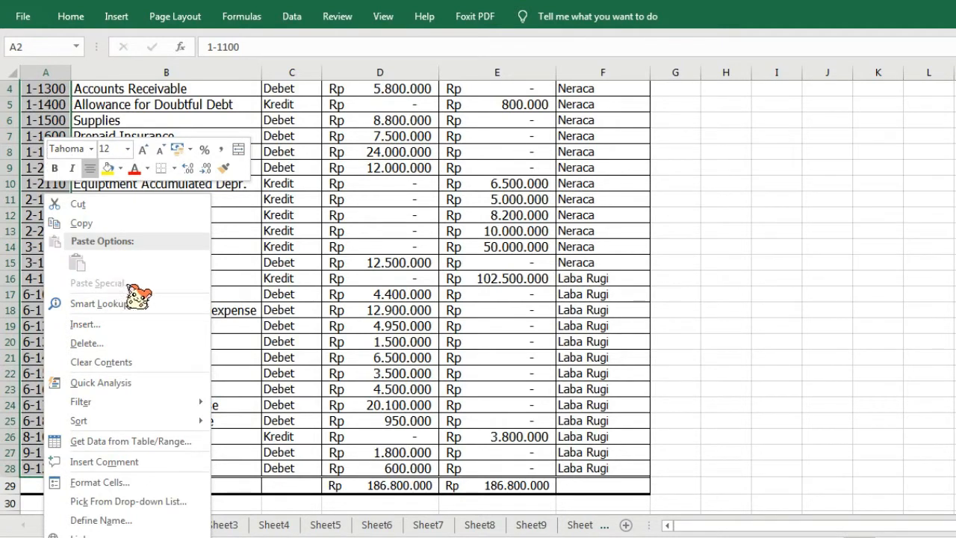
{"action": "left_click", "coordinate": [27, 204]}
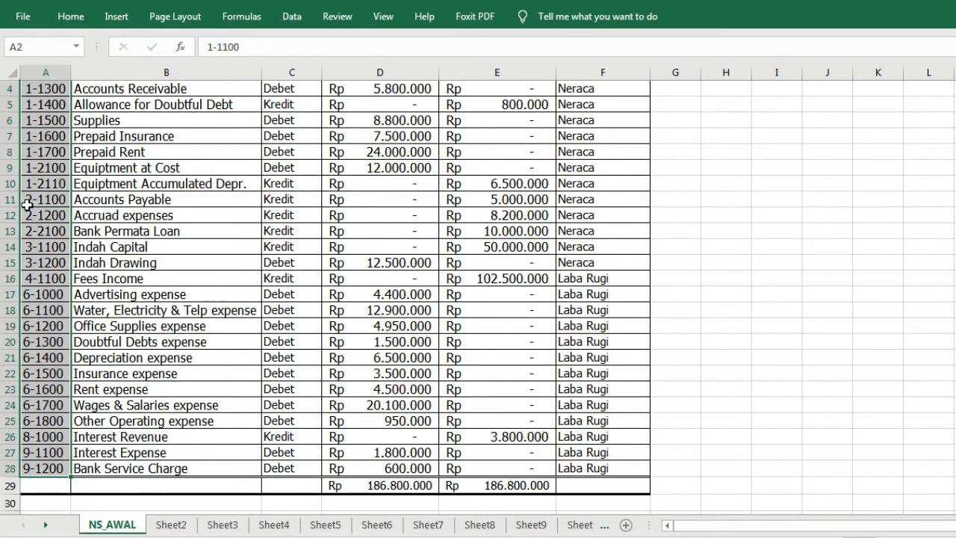
{"action": "right_click", "coordinate": [38, 209]}
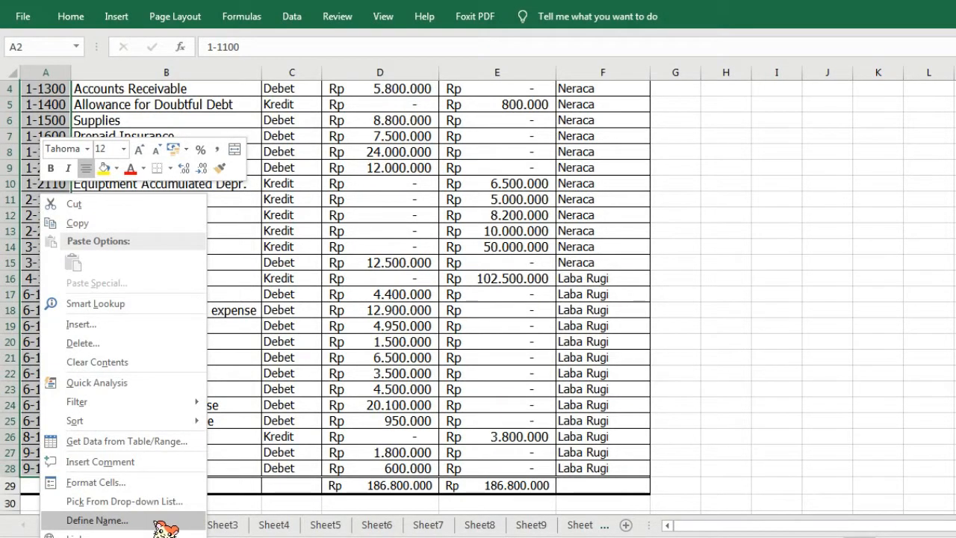
{"action": "left_click", "coordinate": [66, 45]}
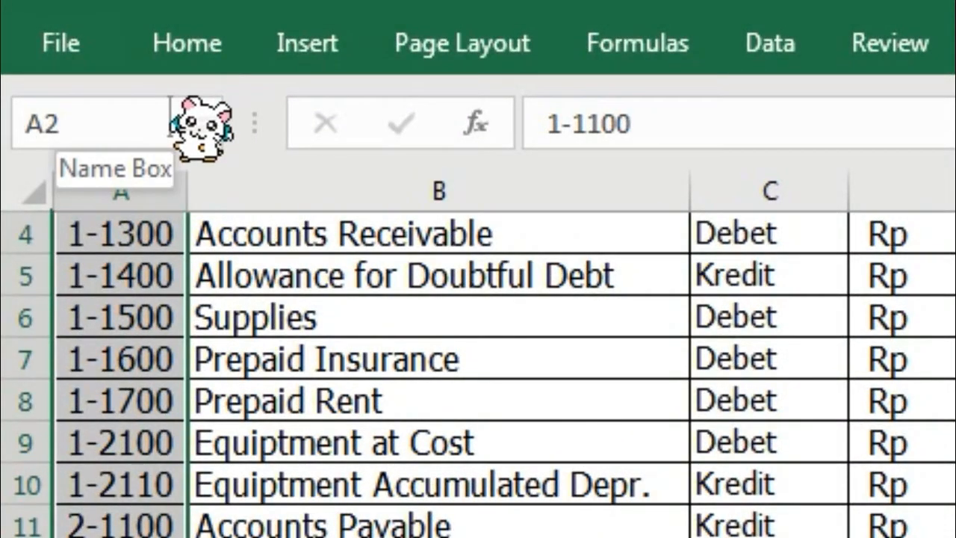
{"action": "left_click", "coordinate": [127, 121]}
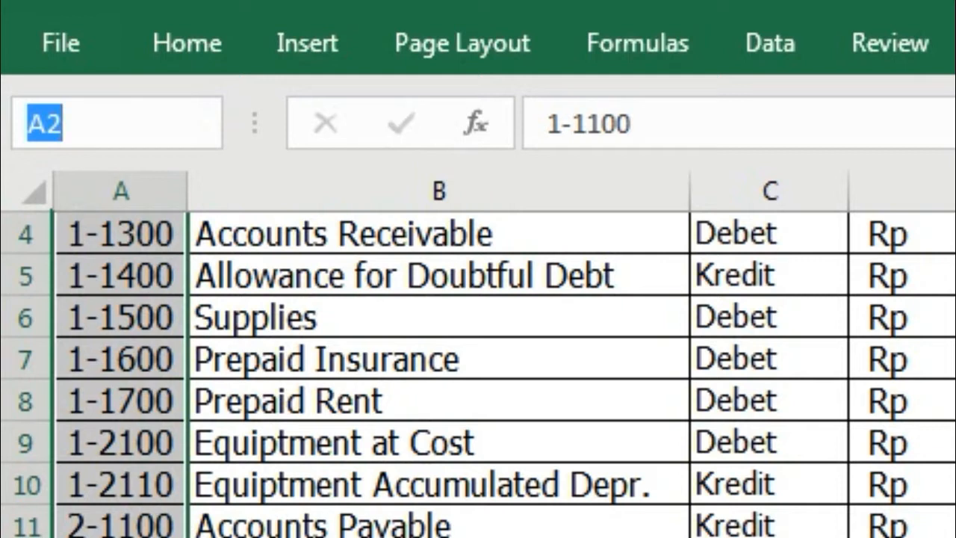
{"action": "type", "text": "KODE"}
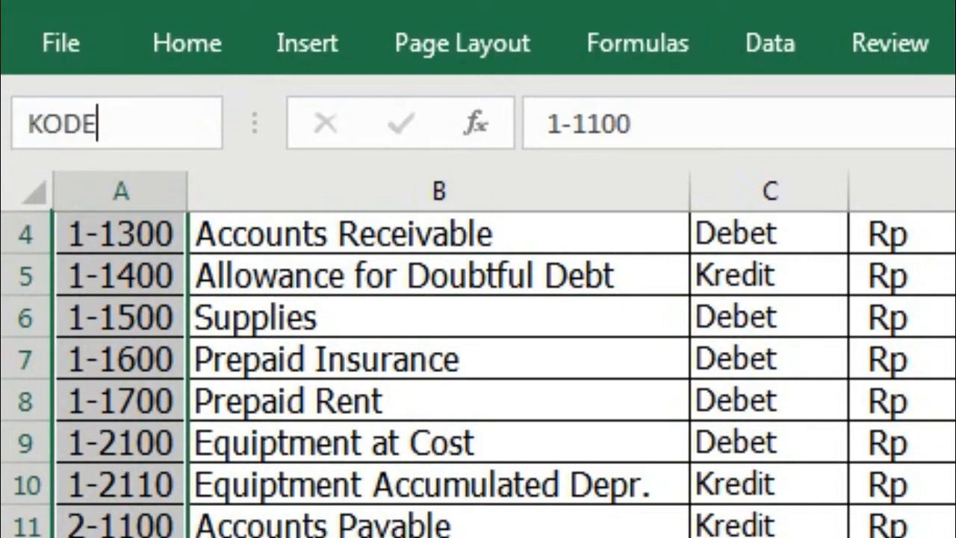
{"action": "type", "text": "_AKU"}
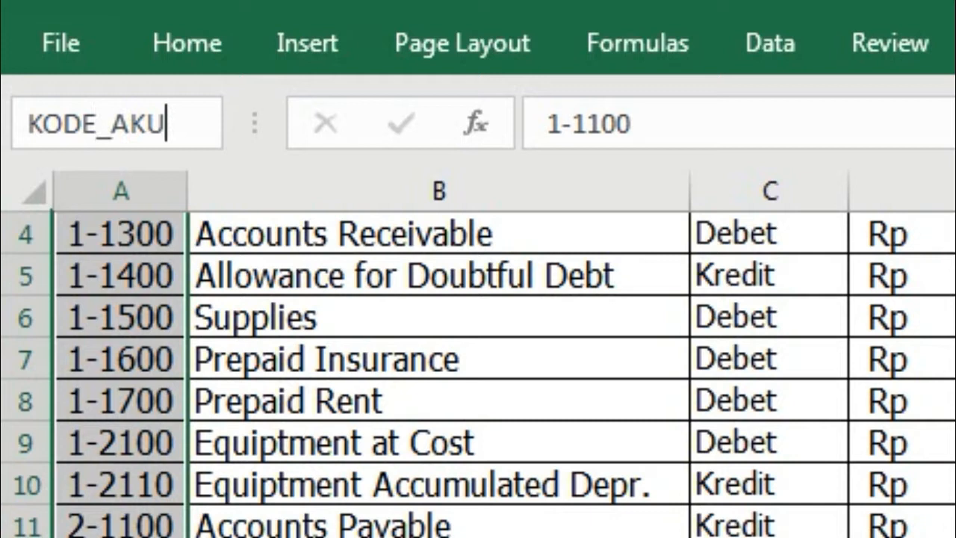
{"action": "type", "text": "N"}
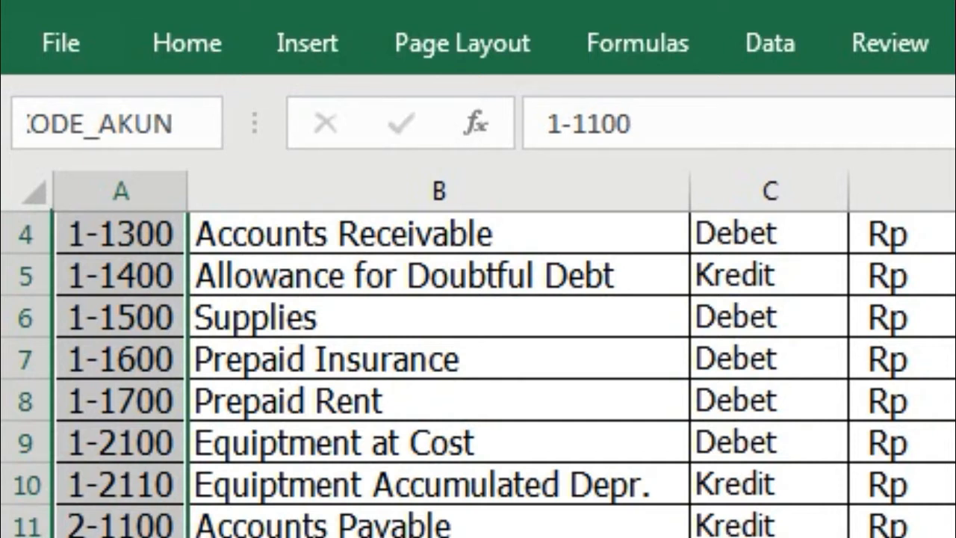
{"action": "key", "text": "Return"}
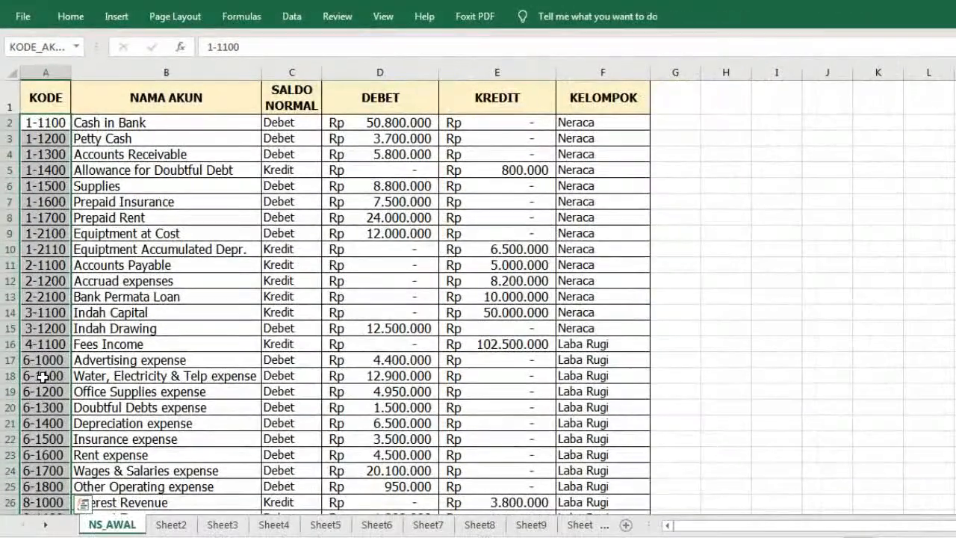
{"action": "left_click", "coordinate": [126, 170]}
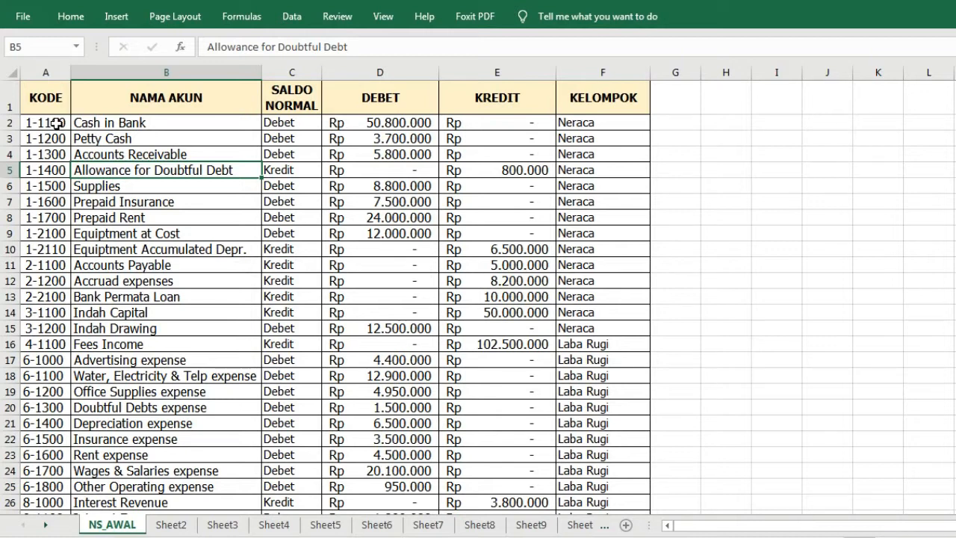
{"action": "left_click", "coordinate": [47, 121]}
{"action": "left_click_drag", "start_coordinate": [47, 121], "coordinate": [592, 500]}
{"action": "scroll", "coordinate": [593, 500], "scroll_direction": "down", "scroll_amount": 1}
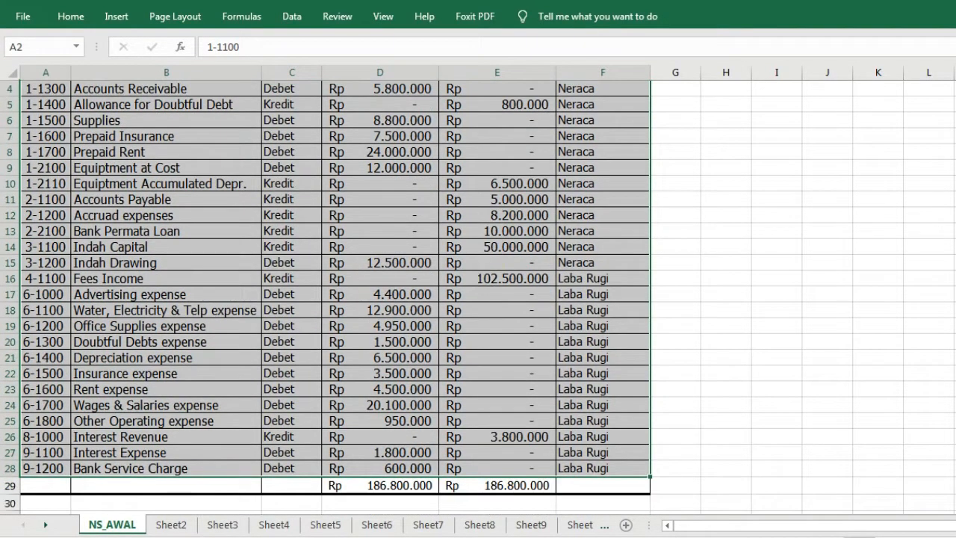
{"action": "scroll", "coordinate": [53, 123], "scroll_direction": "up", "scroll_amount": 1}
Step: Name the account table A2:F28, excluding the header and total rows, DAFTAR_AKUN
{"action": "left_click", "coordinate": [52, 123]}
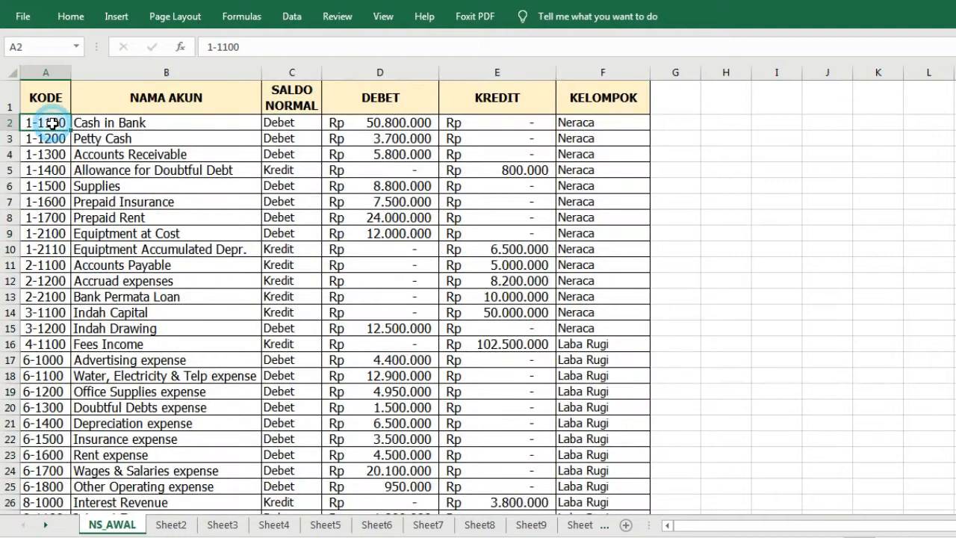
{"action": "left_click_drag", "start_coordinate": [52, 123], "coordinate": [592, 475]}
{"action": "scroll", "coordinate": [593, 475], "scroll_direction": "up", "scroll_amount": 1}
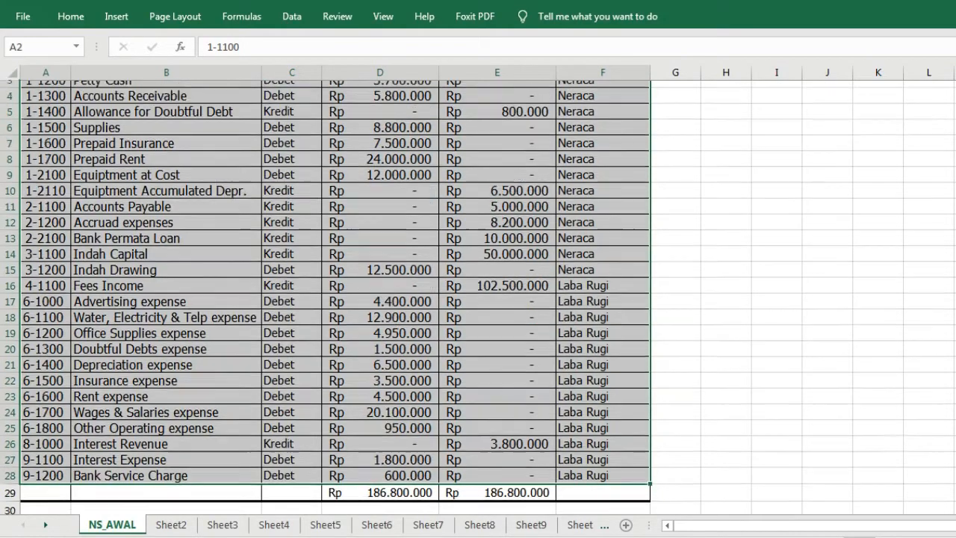
{"action": "scroll", "coordinate": [58, 85], "scroll_direction": "up", "scroll_amount": 1}
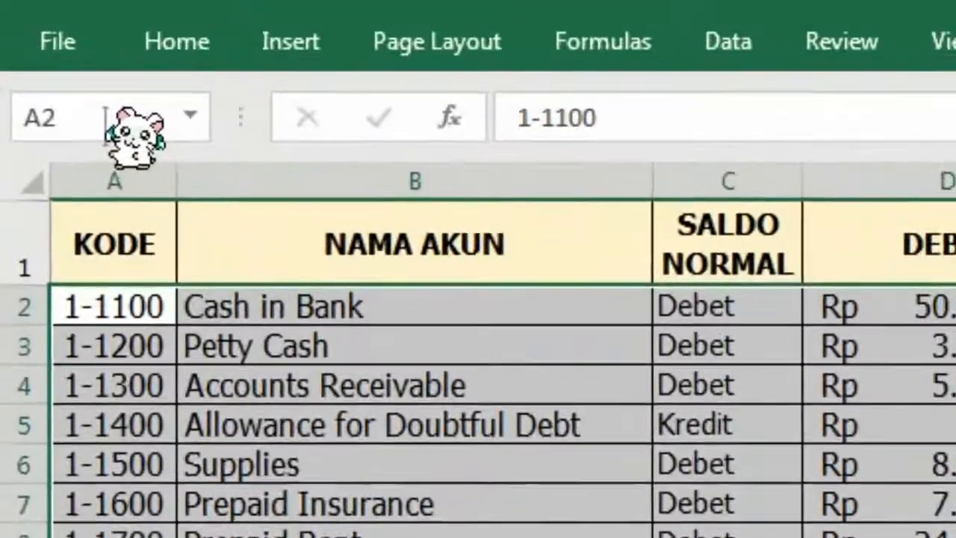
{"action": "left_click", "coordinate": [91, 89]}
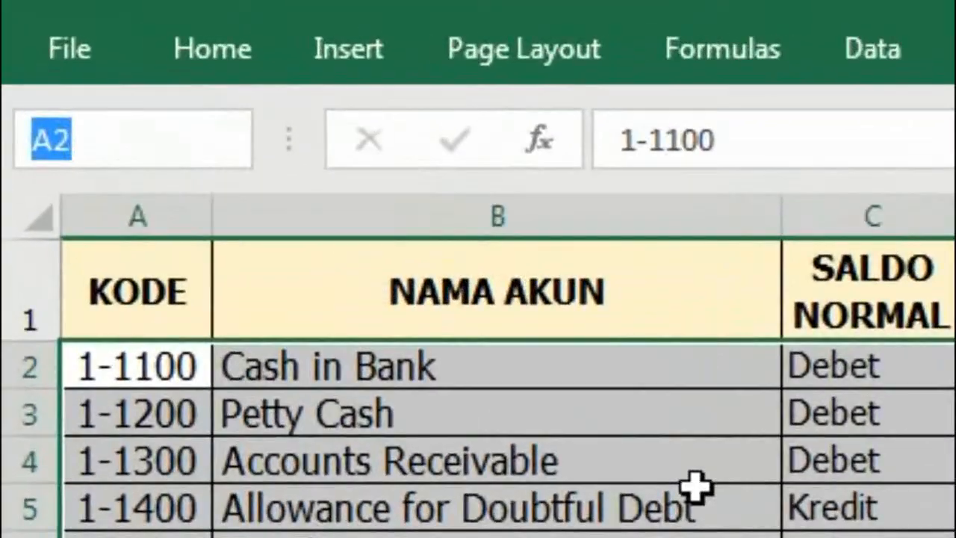
{"action": "type", "text": "DAFT"}
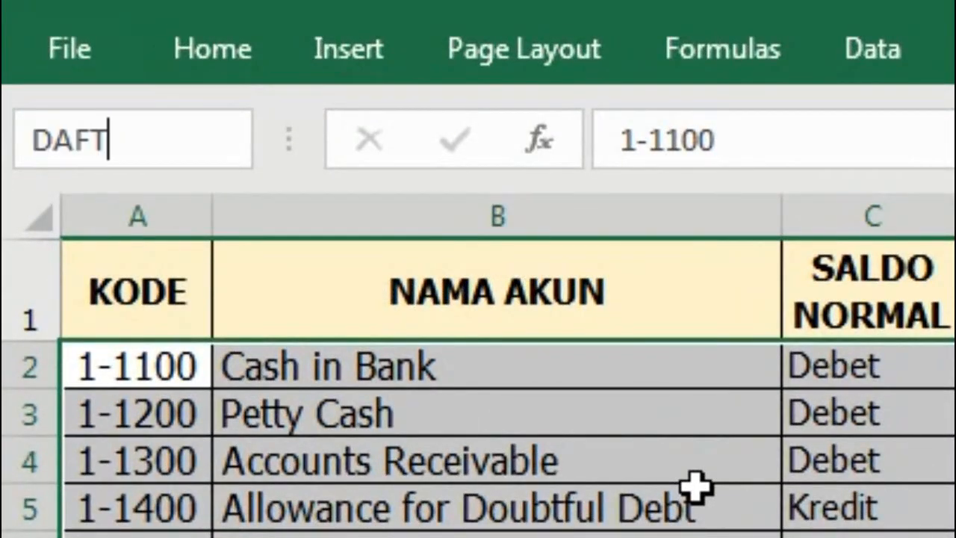
{"action": "type", "text": "AR_AK"}
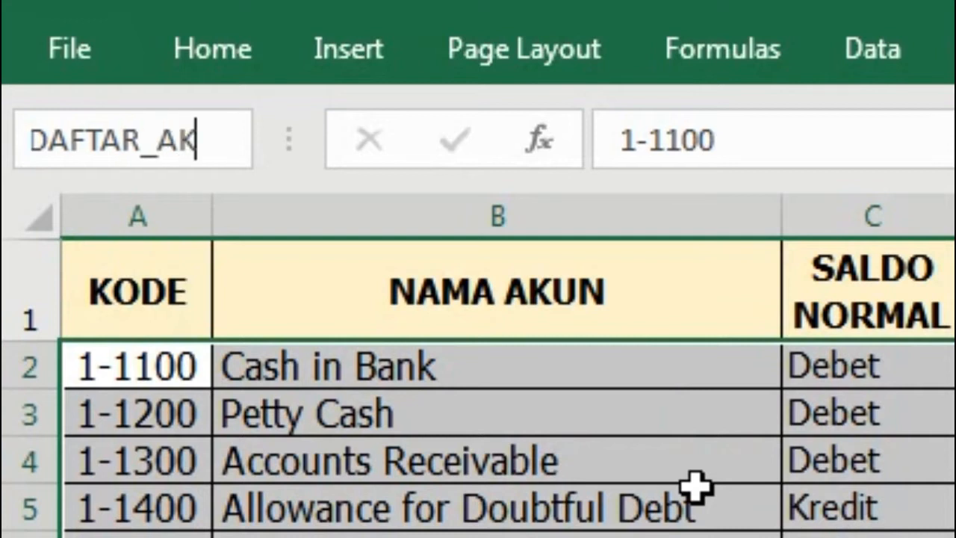
{"action": "type", "text": "UN"}
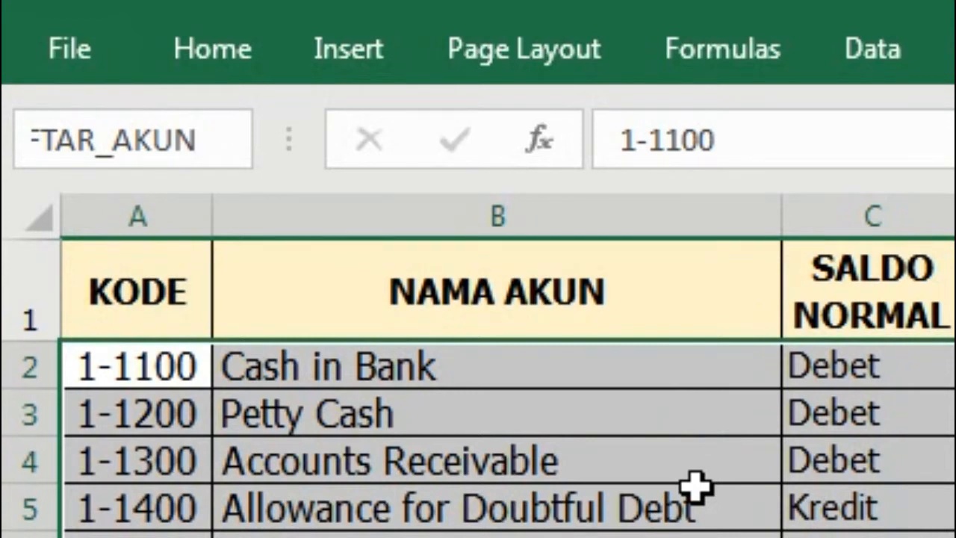
{"action": "key", "text": "Return"}
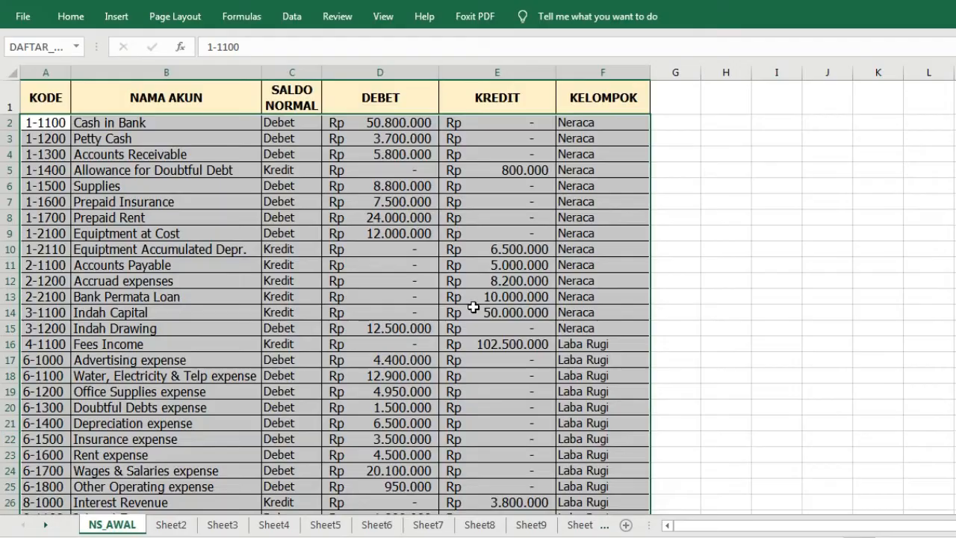
Step: Switch to the Word document and examine the customer, receivables and supplier tables in section VII, after the trial balance
{"action": "key", "text": "alt+Tab"}
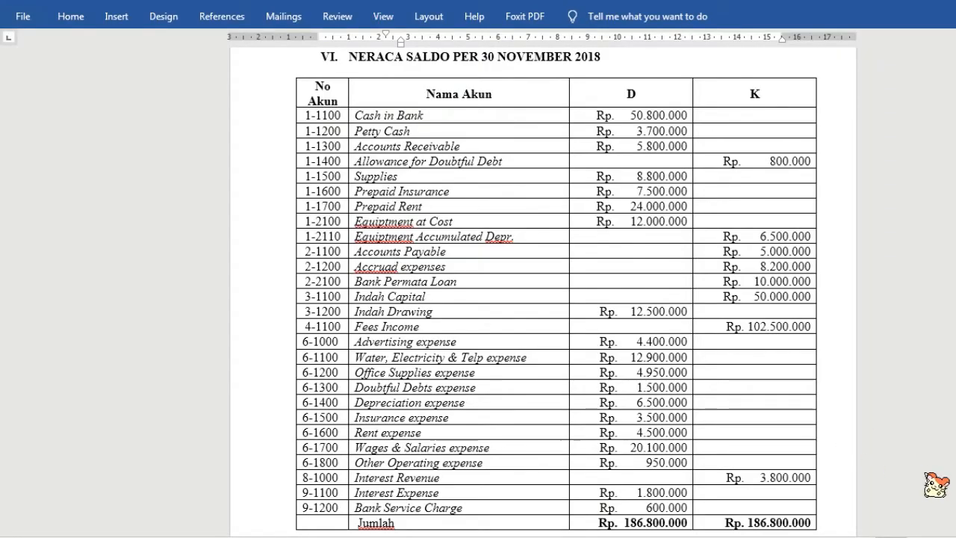
{"action": "scroll", "coordinate": [936, 485], "scroll_direction": "down", "scroll_amount": 10}
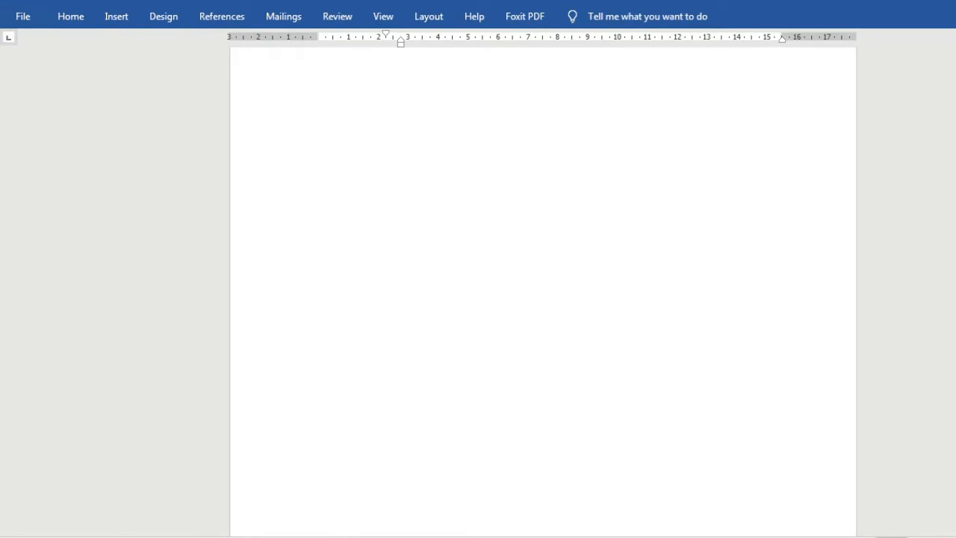
{"action": "scroll", "coordinate": [556, 291], "scroll_direction": "up", "scroll_amount": 9}
{"action": "scroll", "coordinate": [557, 291], "scroll_direction": "down", "scroll_amount": 1}
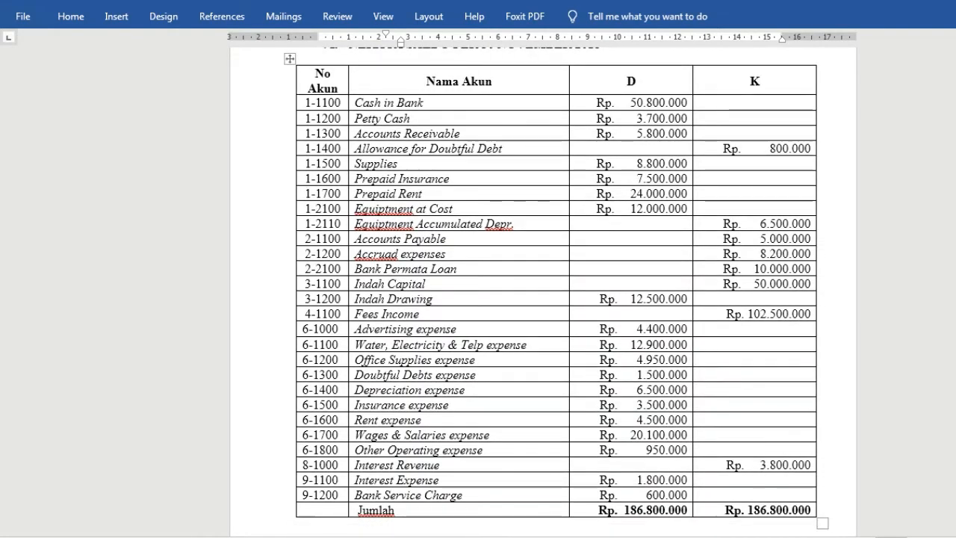
{"action": "left_click", "coordinate": [322, 299]}
{"action": "scroll", "coordinate": [323, 299], "scroll_direction": "down", "scroll_amount": 1}
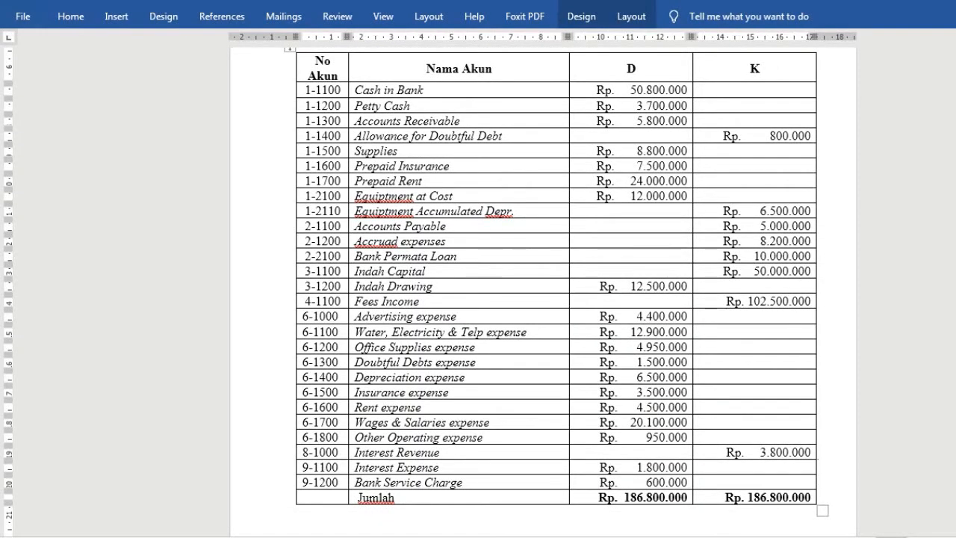
{"action": "scroll", "coordinate": [557, 292], "scroll_direction": "down", "scroll_amount": 1}
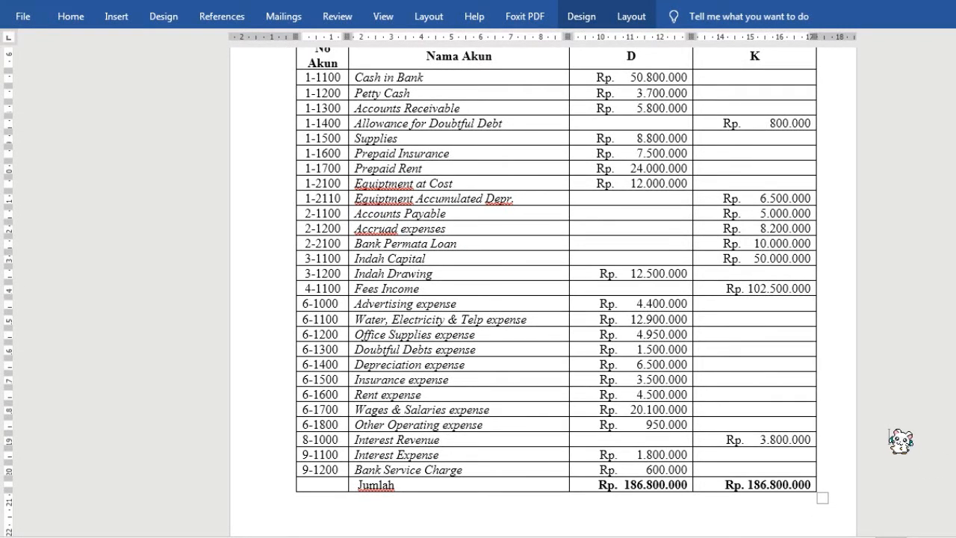
{"action": "scroll", "coordinate": [556, 292], "scroll_direction": "down", "scroll_amount": 2}
{"action": "scroll", "coordinate": [556, 291], "scroll_direction": "down", "scroll_amount": 8}
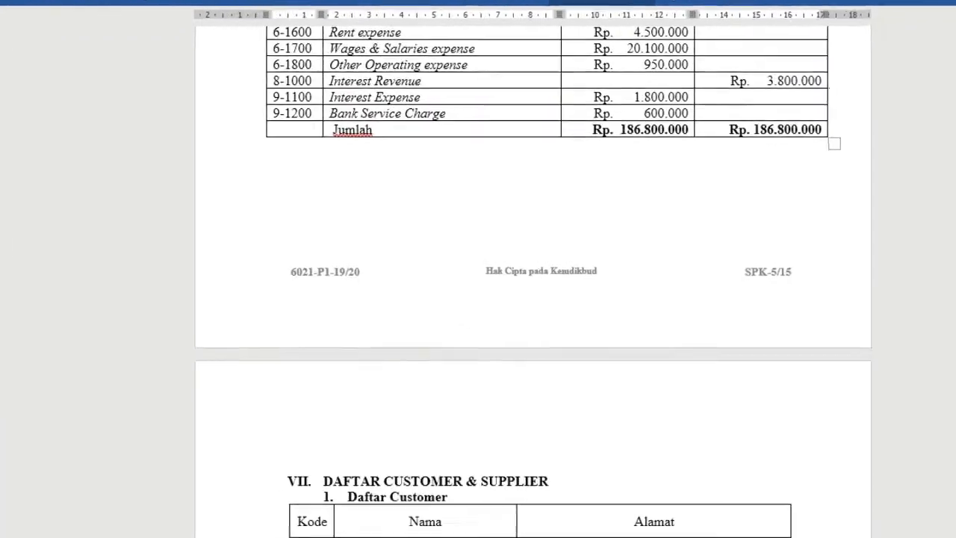
{"action": "scroll", "coordinate": [557, 291], "scroll_direction": "down", "scroll_amount": 8}
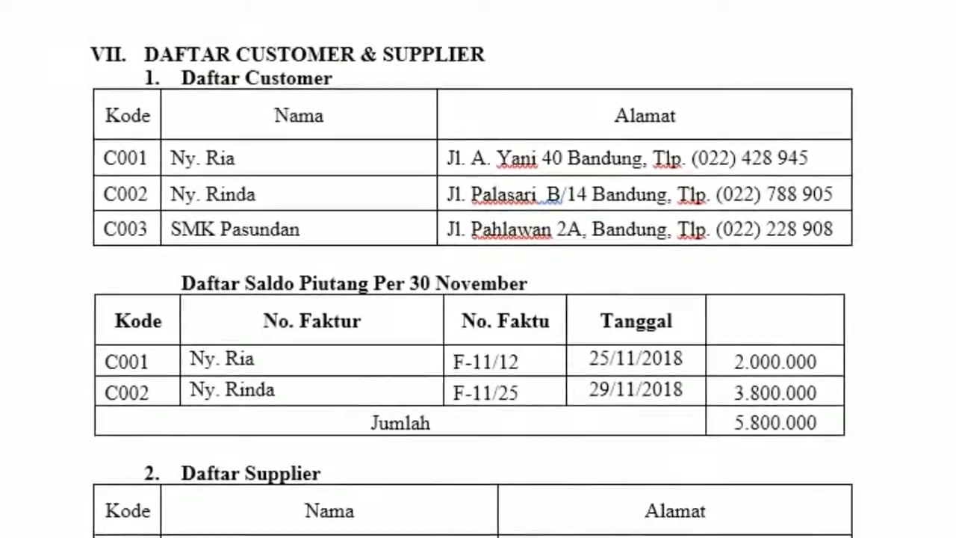
{"action": "scroll", "coordinate": [438, 455], "scroll_direction": "down", "scroll_amount": 1}
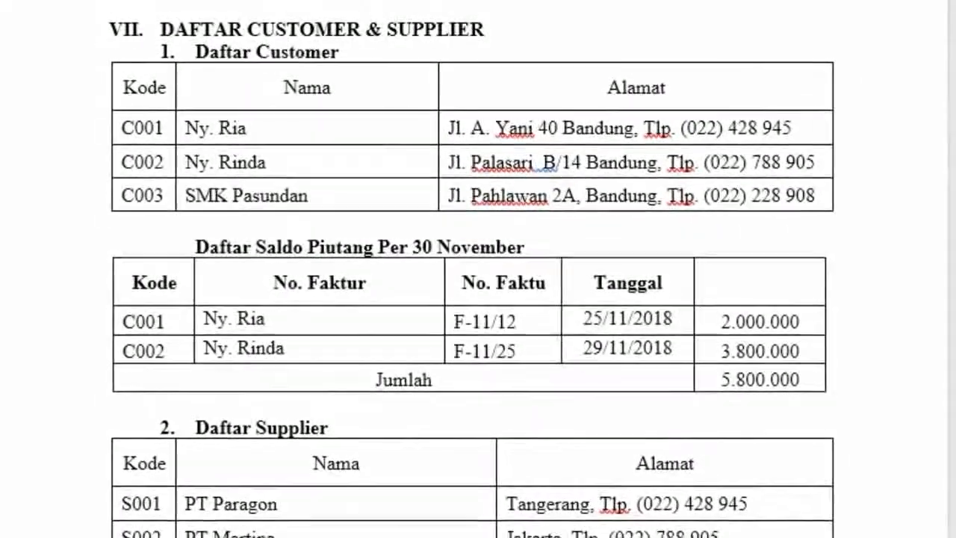
{"action": "scroll", "coordinate": [463, 269], "scroll_direction": "down", "scroll_amount": 1}
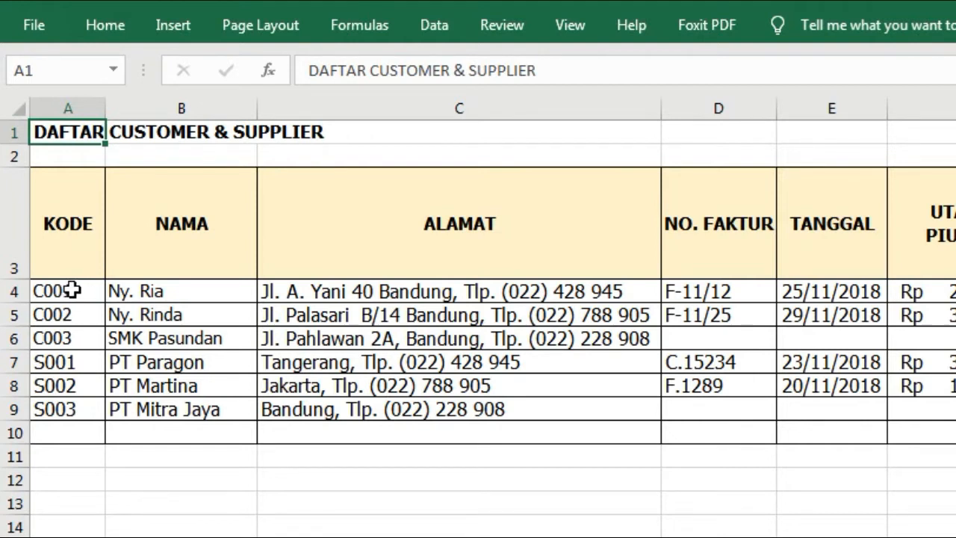
Step: Name the customer and supplier code range A4:A9 on Sheet2 KODE_CUST_SUPP
{"action": "left_click_drag", "start_coordinate": [72, 291], "coordinate": [68, 406]}
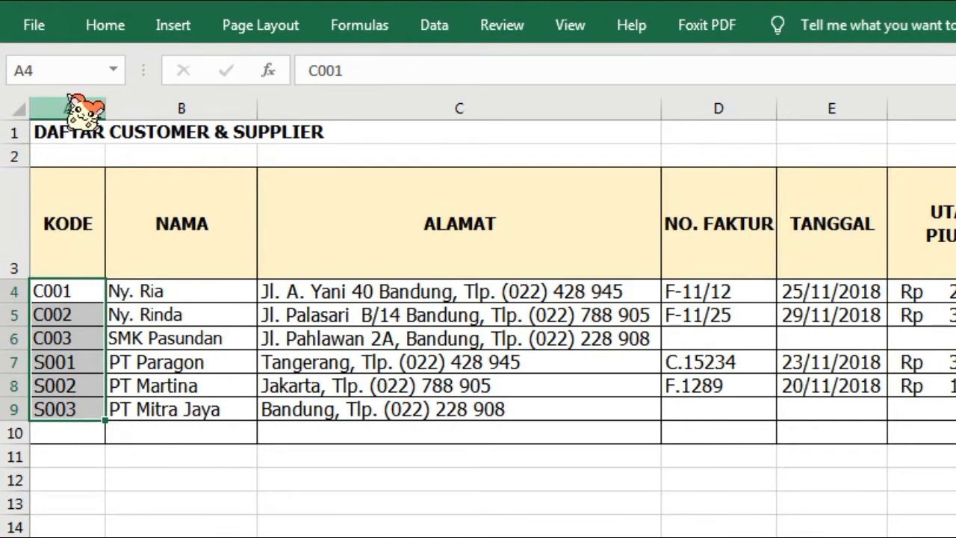
{"action": "left_click", "coordinate": [23, 71]}
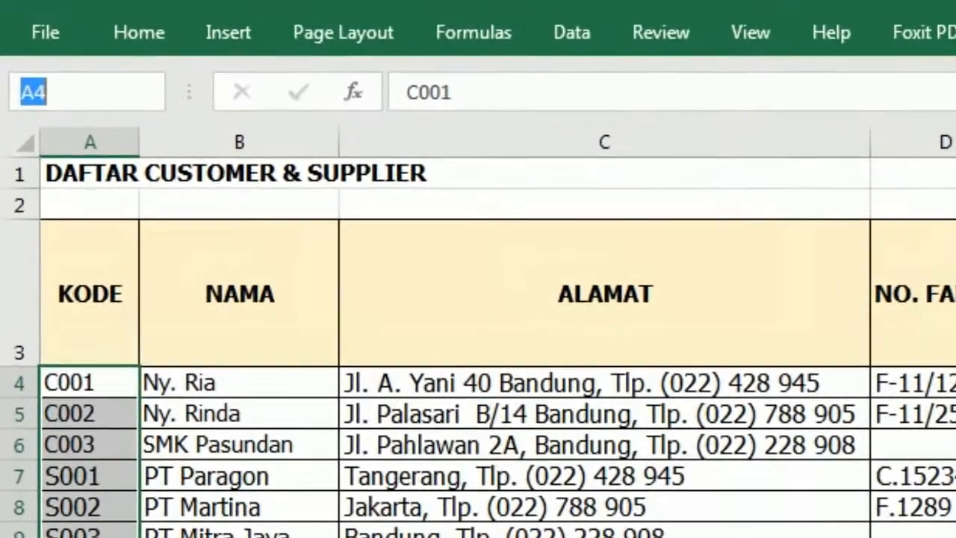
{"action": "type", "text": "KOD"}
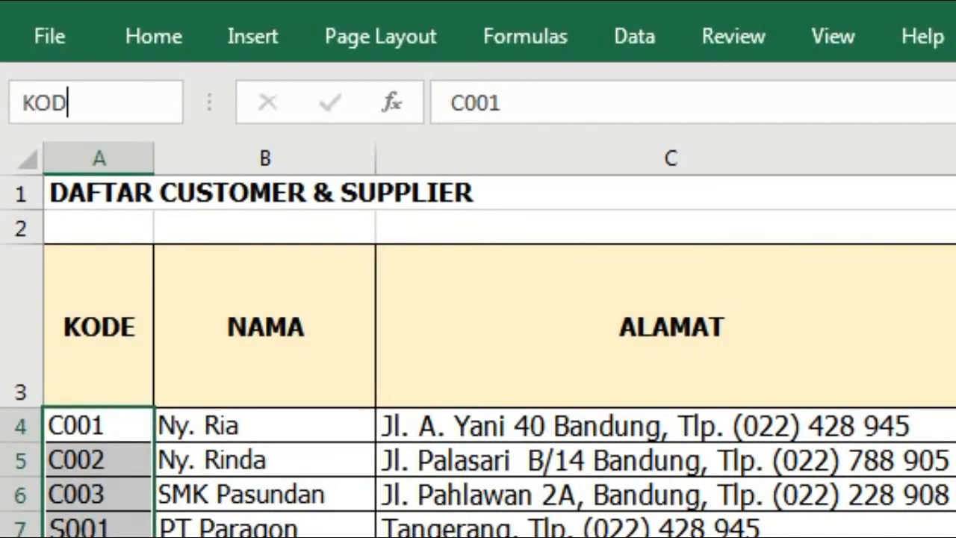
{"action": "type", "text": "E_CUST_"}
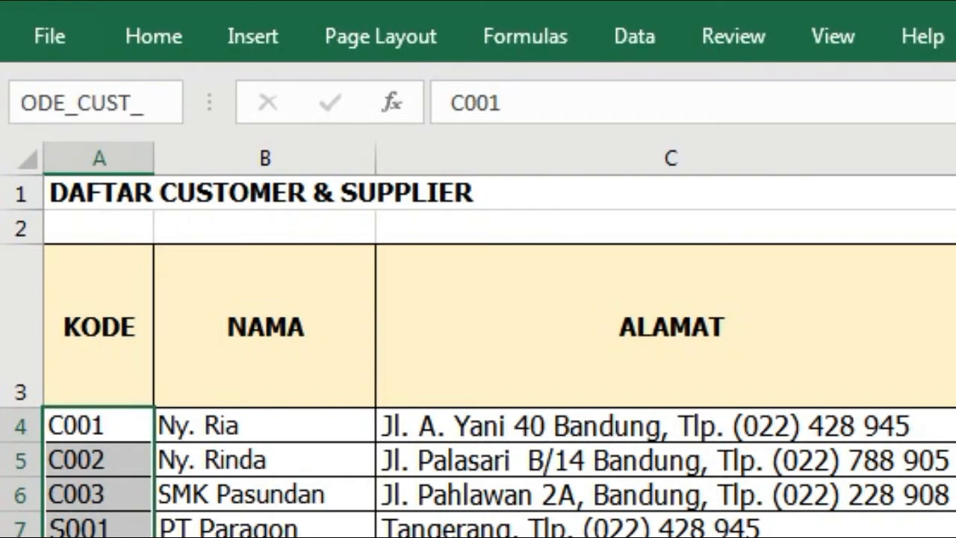
{"action": "type", "text": "SUPP"}
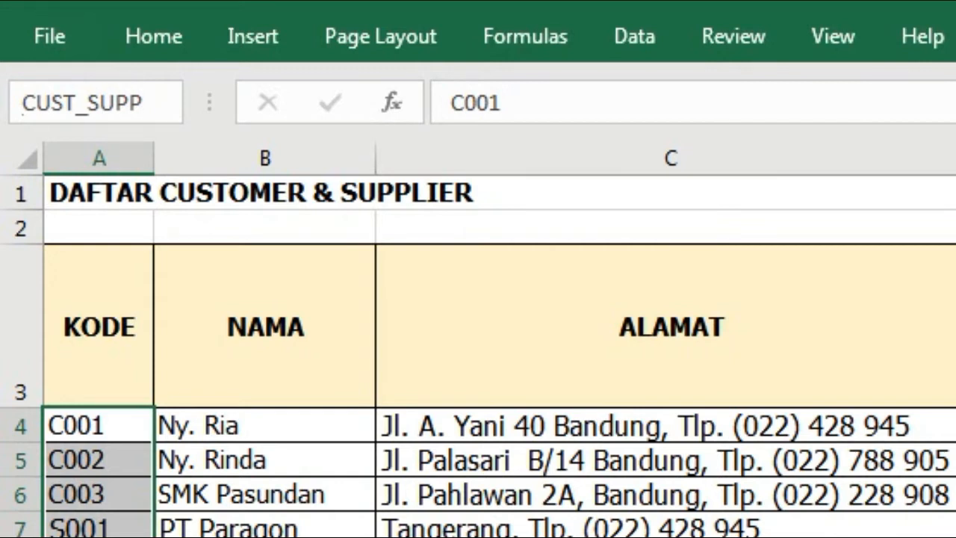
{"action": "key", "text": "Return"}
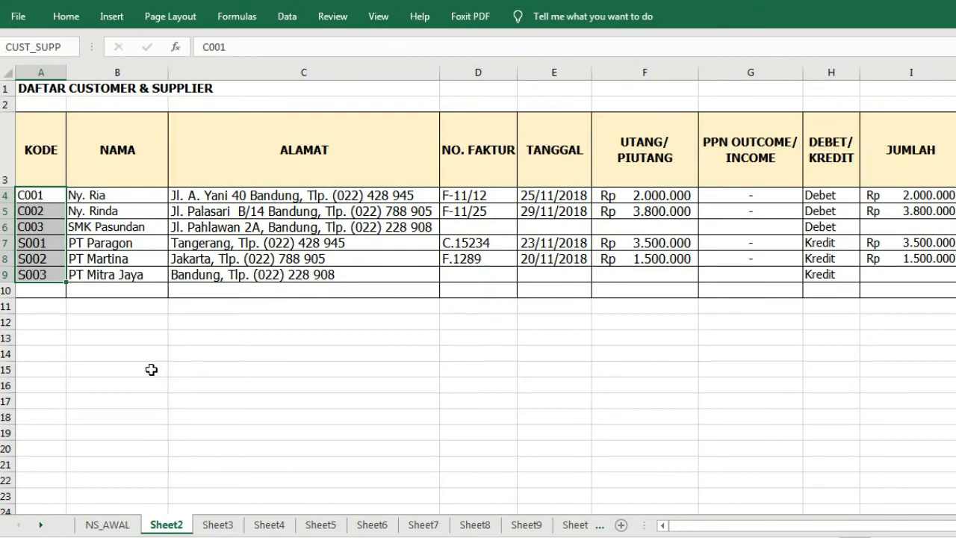
{"action": "key", "text": "Return"}
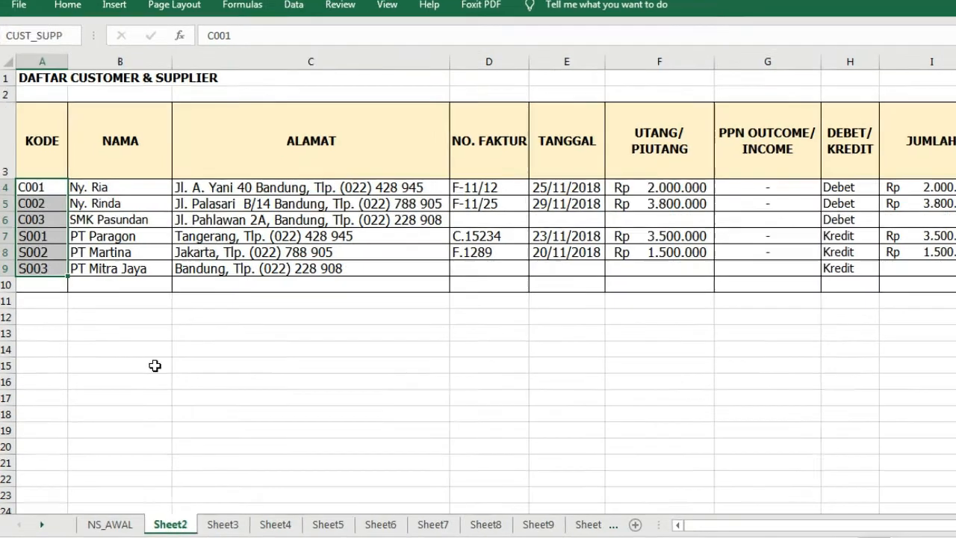
Step: Rename Sheet2, which holds the customer and supplier list, as DAFTAR_CUST_SUPP
{"action": "double_click", "coordinate": [183, 526]}
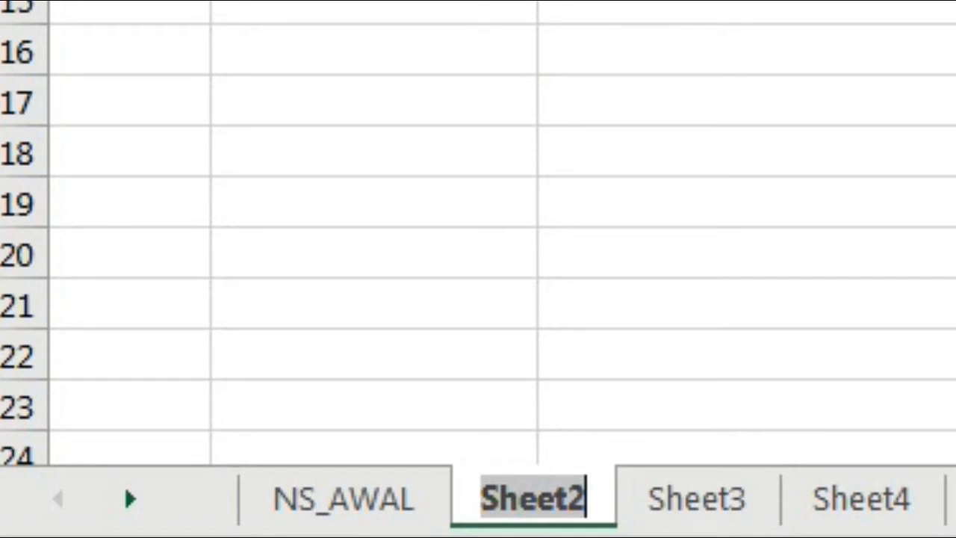
{"action": "type", "text": "D"}
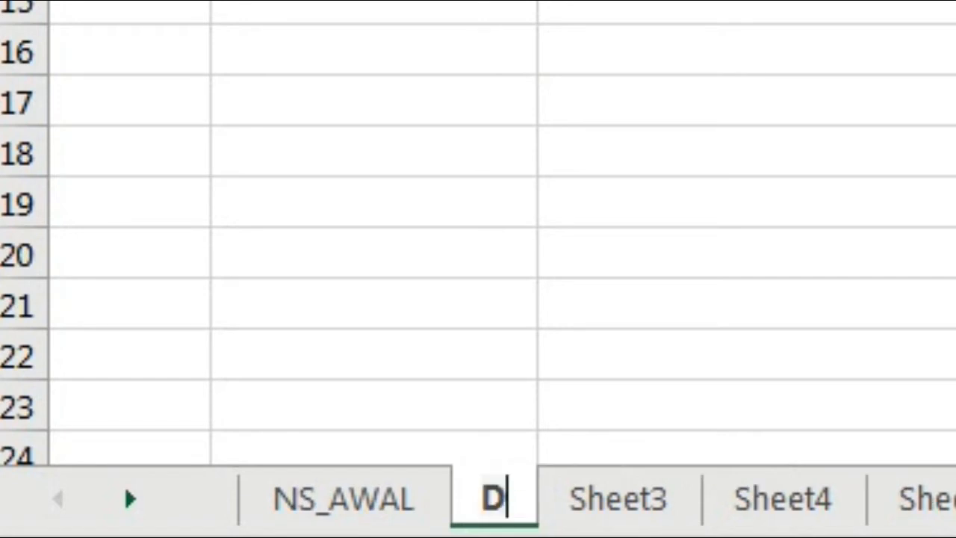
{"action": "type", "text": "AT"}
{"action": "key", "text": "BackSpace"}
{"action": "type", "text": "FA"}
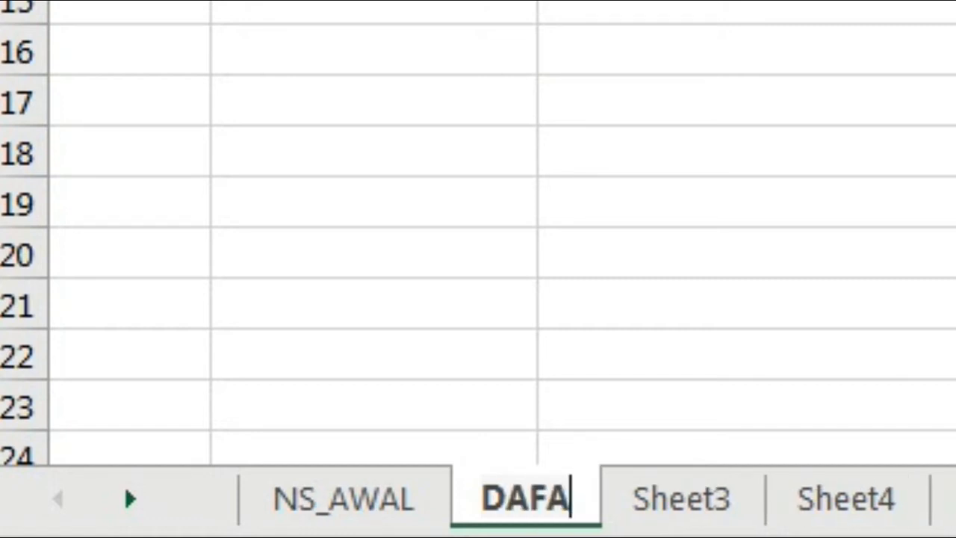
{"action": "key", "text": "BackSpace"}
{"action": "type", "text": "TAR"}
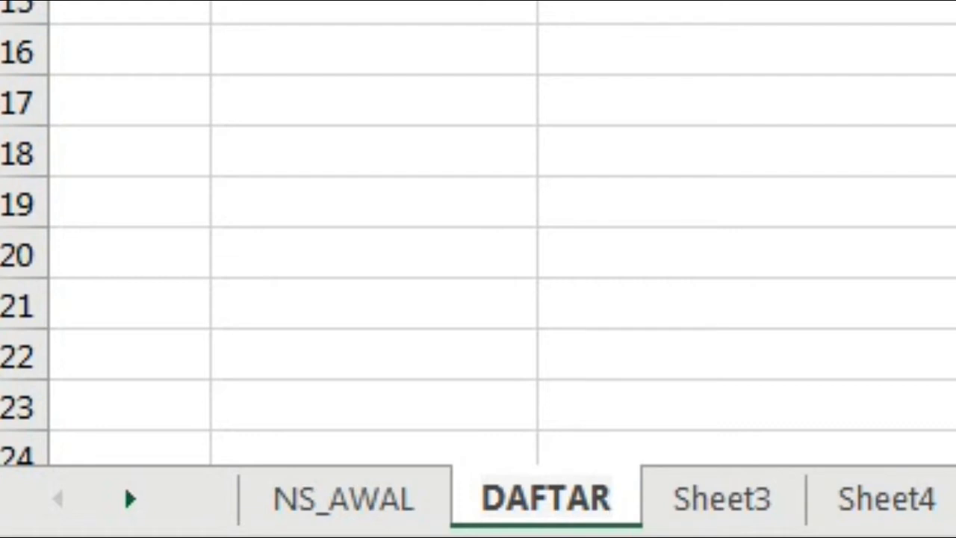
{"action": "type", "text": "_C"}
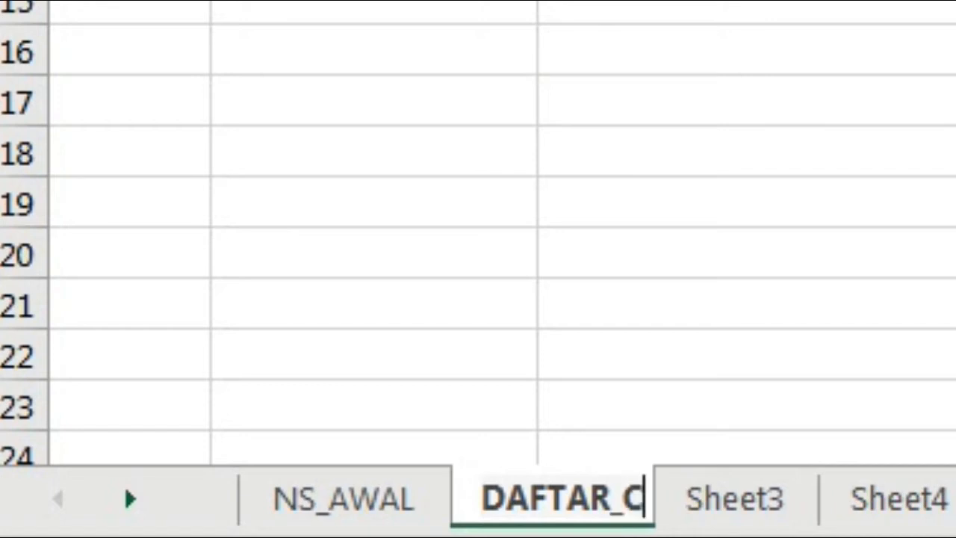
{"action": "type", "text": "UST_S"}
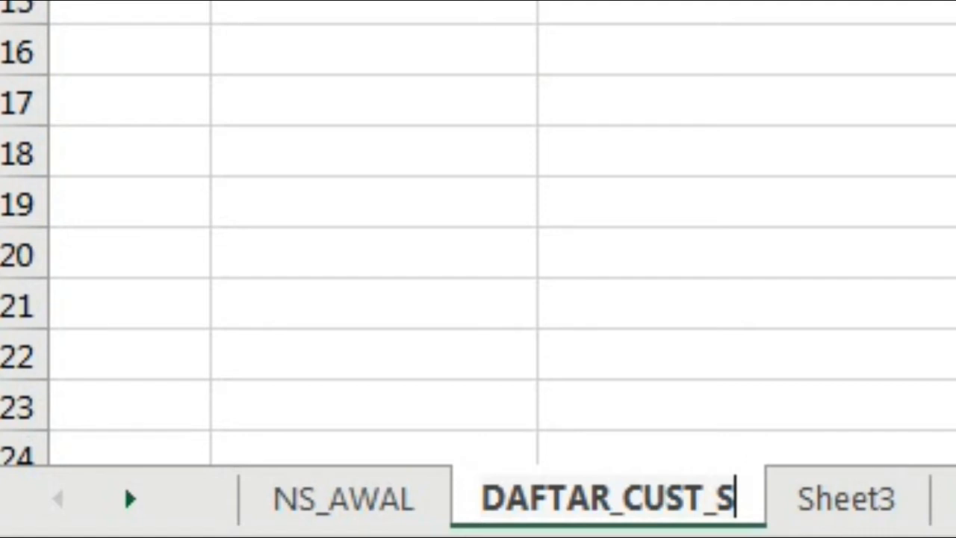
{"action": "type", "text": "UPP"}
{"action": "key", "text": "Return"}
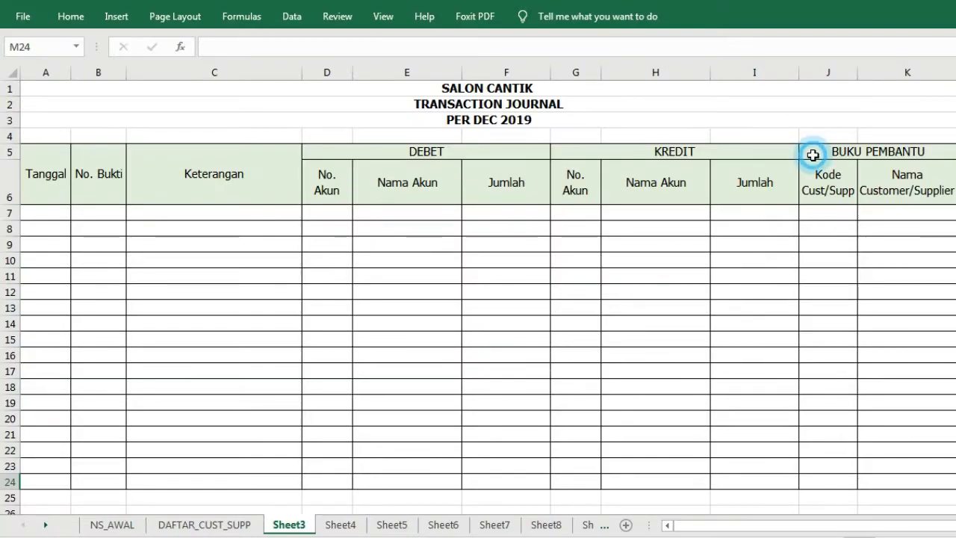
Step: Fill the BUKU PEMBANTU header cells J5:K6 of the transaction journal on Sheet3 with light gold
{"action": "left_click_drag", "start_coordinate": [813, 154], "coordinate": [897, 183]}
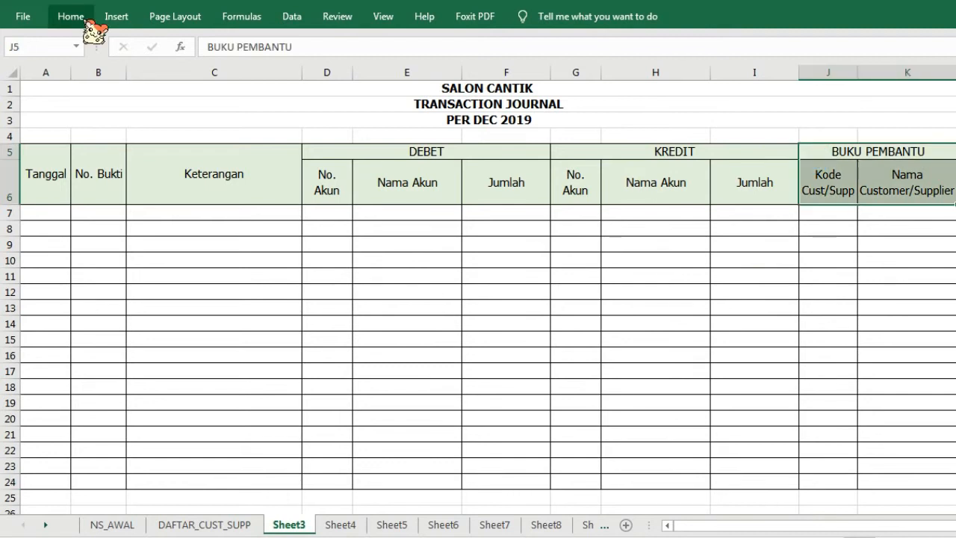
{"action": "left_click", "coordinate": [82, 17]}
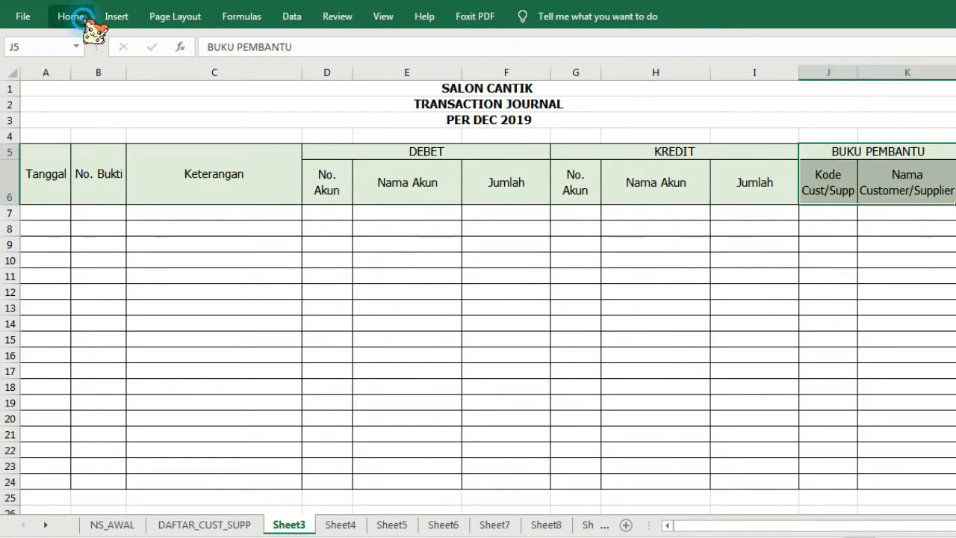
{"action": "left_click", "coordinate": [71, 16]}
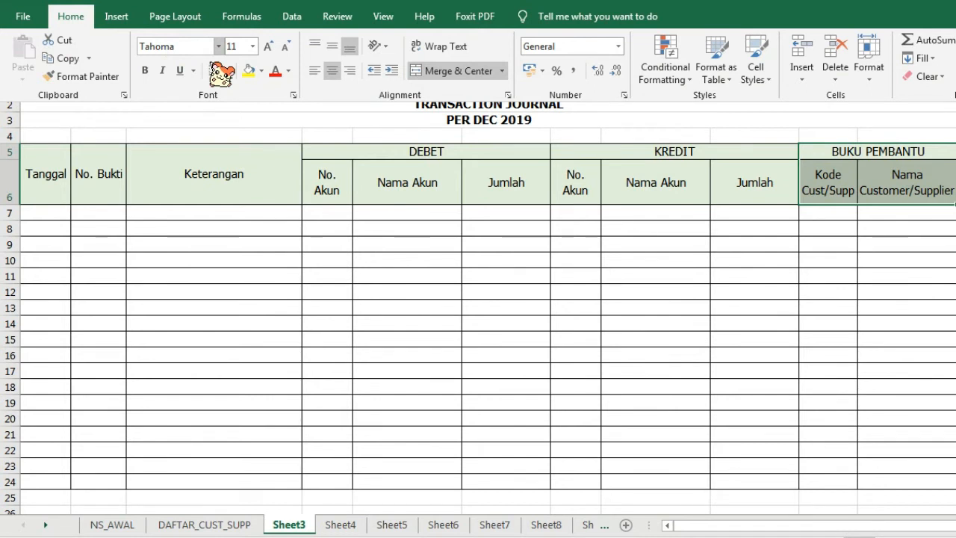
{"action": "left_click", "coordinate": [262, 70]}
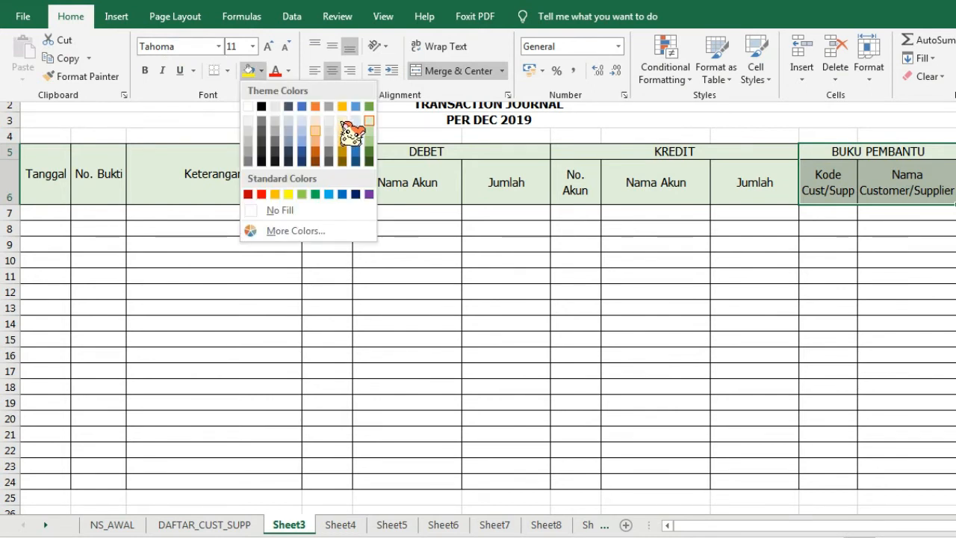
{"action": "left_click", "coordinate": [551, 296]}
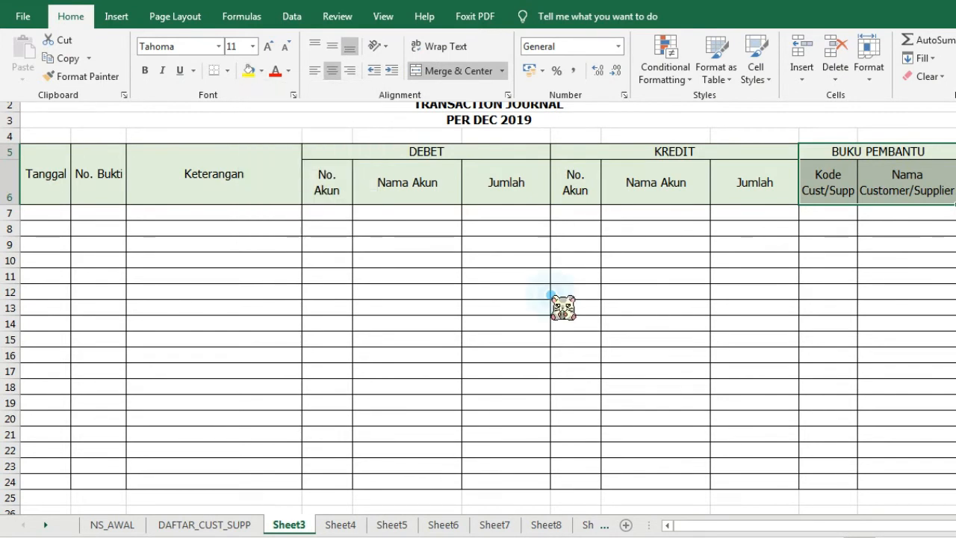
{"action": "left_click", "coordinate": [551, 296]}
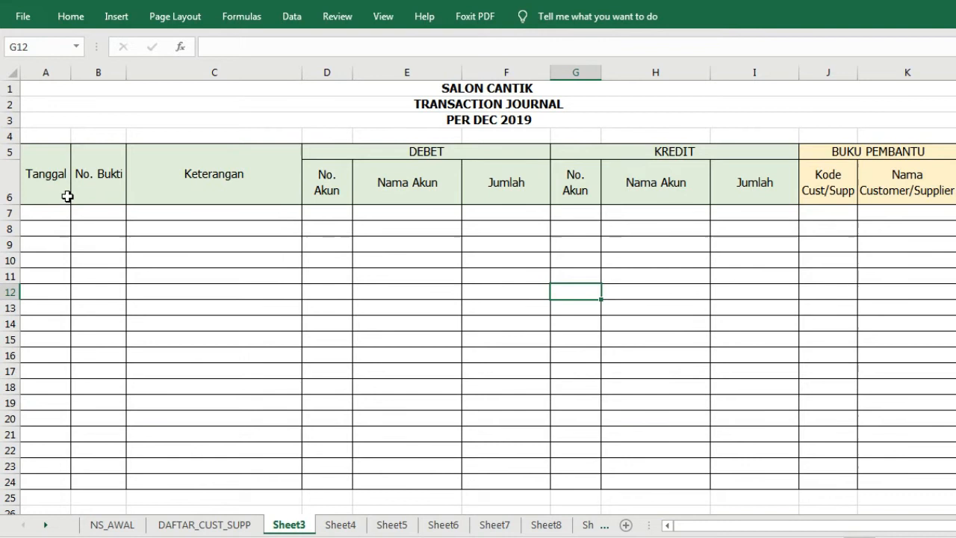
Step: Format the Tanggal cells A7:A24 of the transaction journal as Short Date
{"action": "left_click", "coordinate": [71, 16]}
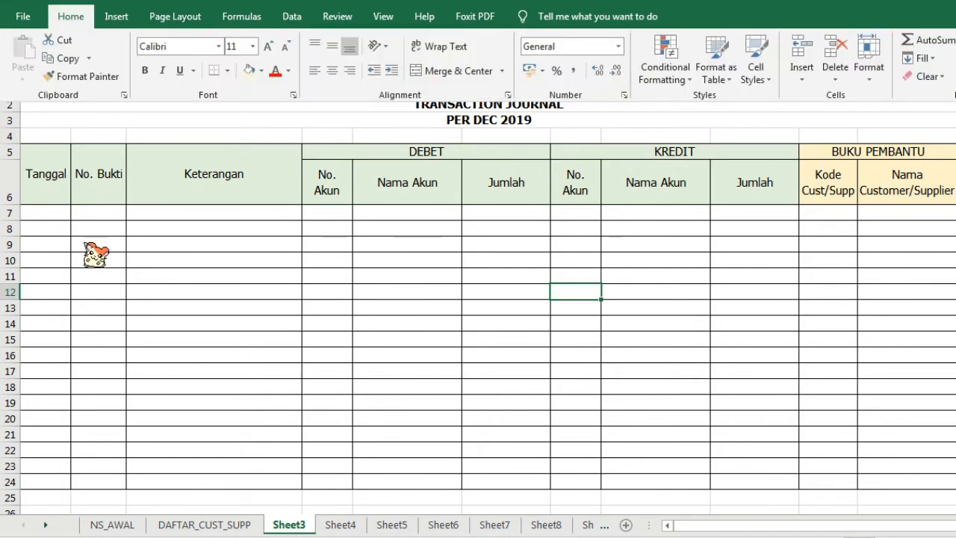
{"action": "left_click_drag", "start_coordinate": [46, 212], "coordinate": [46, 424]}
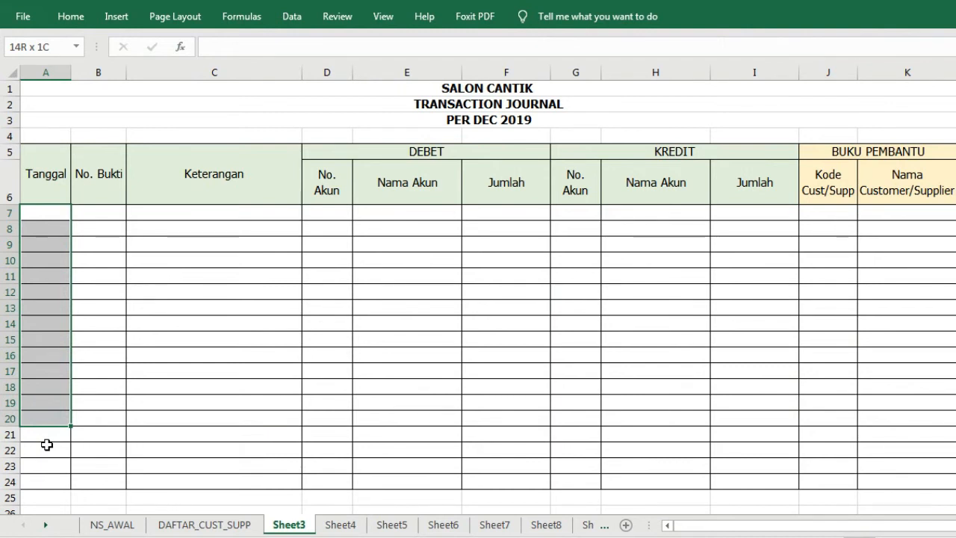
{"action": "left_click_drag", "start_coordinate": [46, 444], "coordinate": [46, 482]}
{"action": "left_click", "coordinate": [72, 15]}
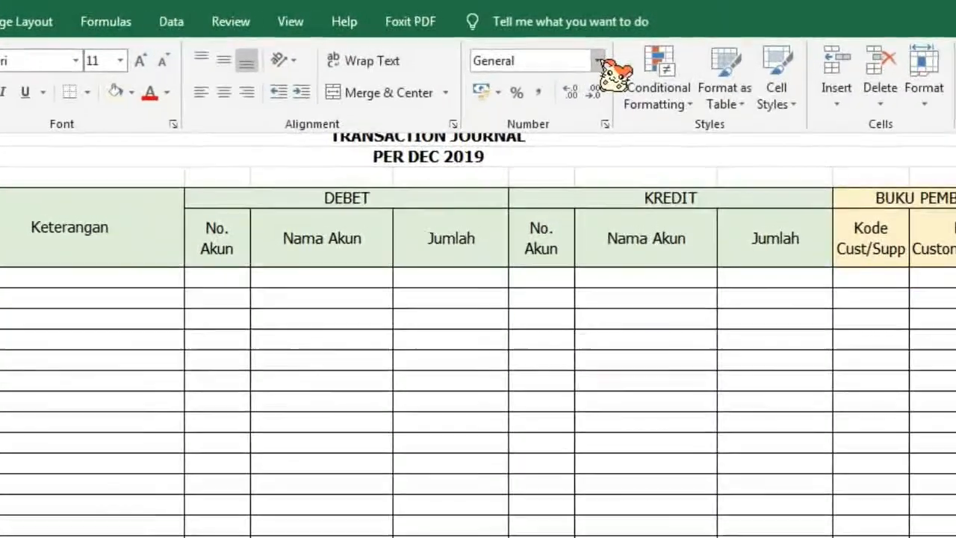
{"action": "left_click", "coordinate": [616, 49]}
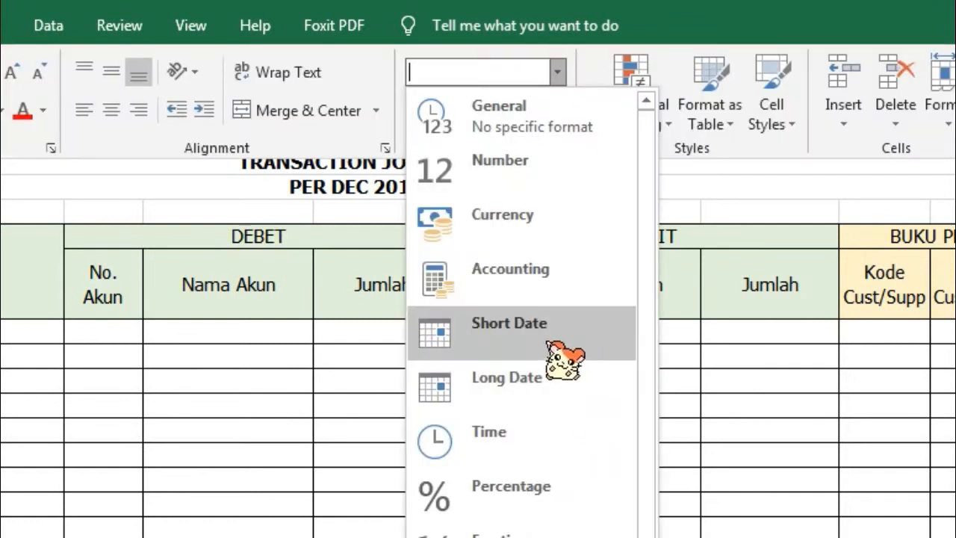
{"action": "left_click", "coordinate": [555, 345]}
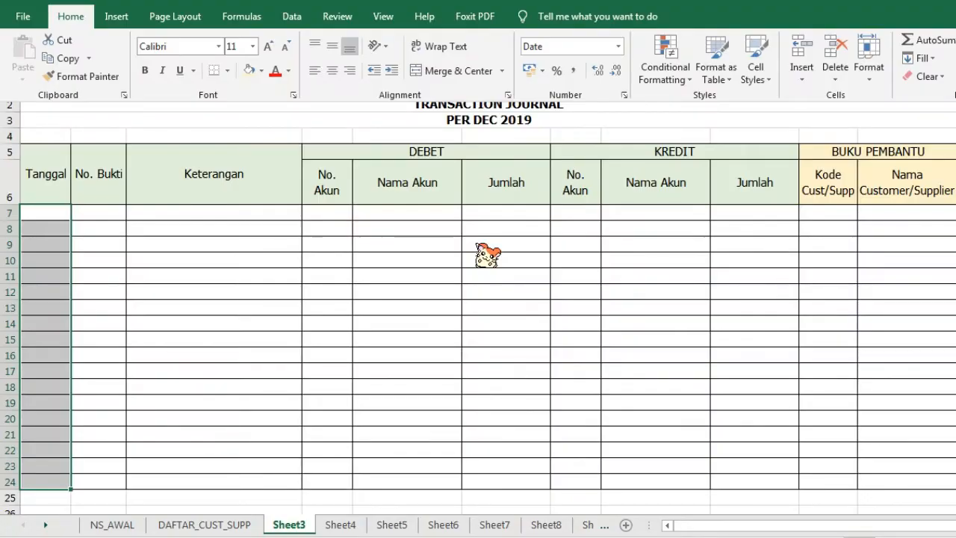
{"action": "left_click", "coordinate": [487, 256]}
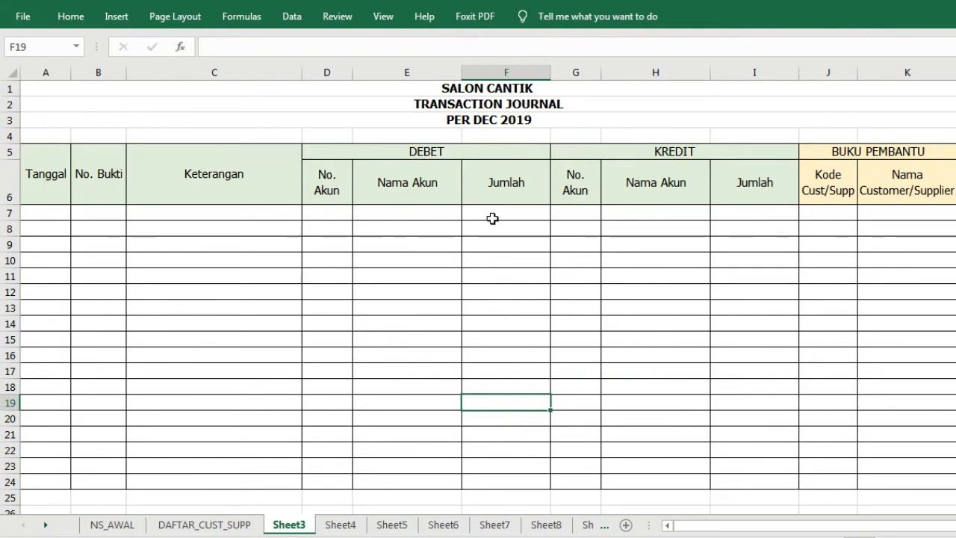
Step: Apply the Accounting number format to the debit and credit Jumlah cells, F7:F24 and I7:I24
{"action": "left_click_drag", "start_coordinate": [492, 218], "coordinate": [485, 479]}
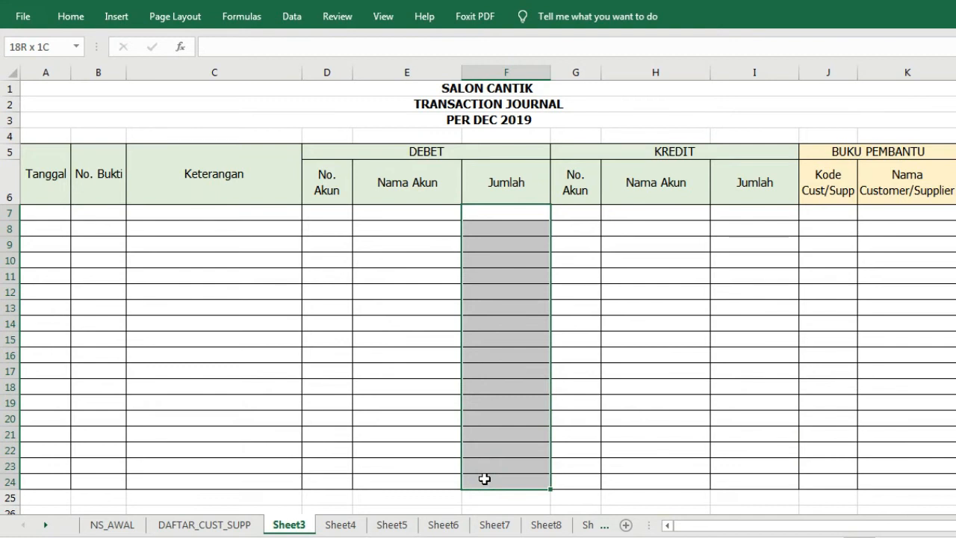
{"action": "left_click_drag", "start_coordinate": [485, 478], "coordinate": [485, 479]}
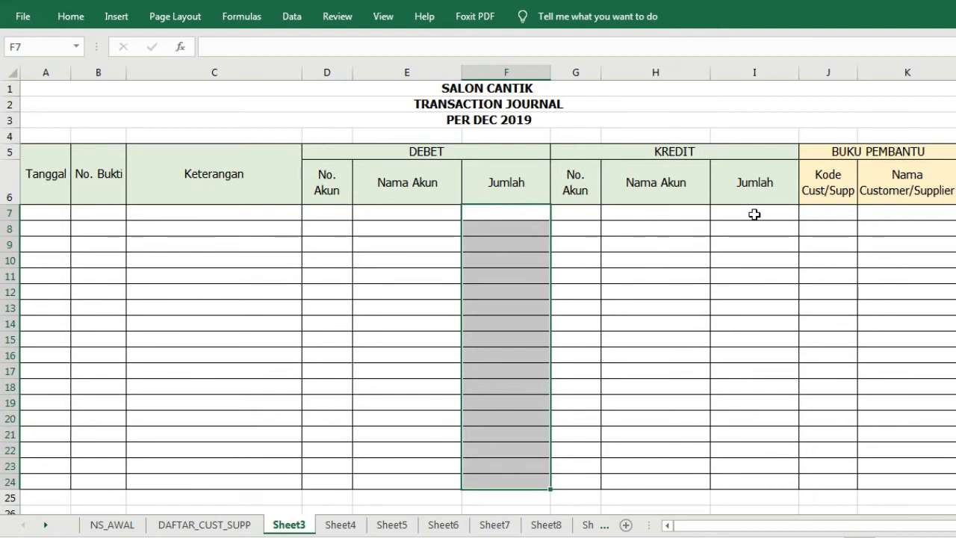
{"action": "left_click_drag", "start_coordinate": [754, 214], "coordinate": [752, 477]}
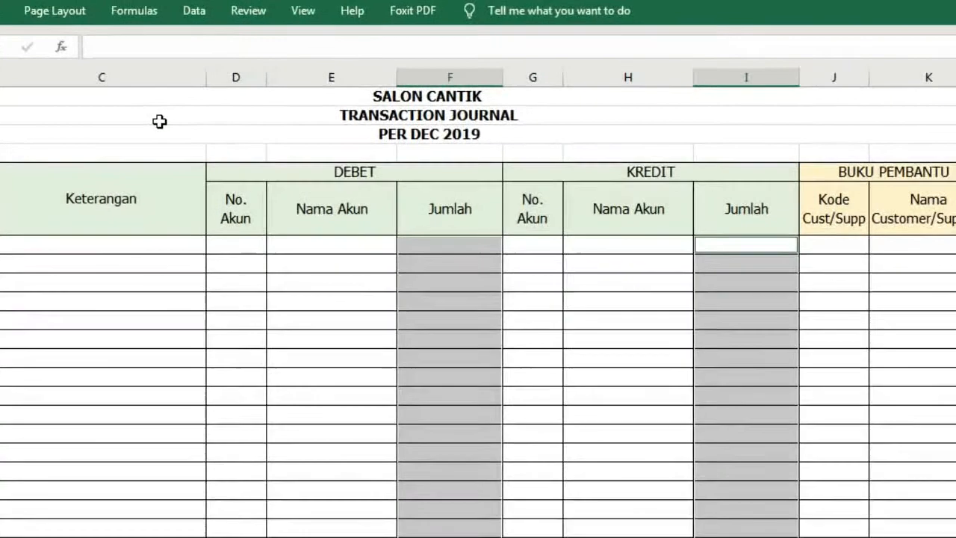
{"action": "left_click", "coordinate": [549, 43]}
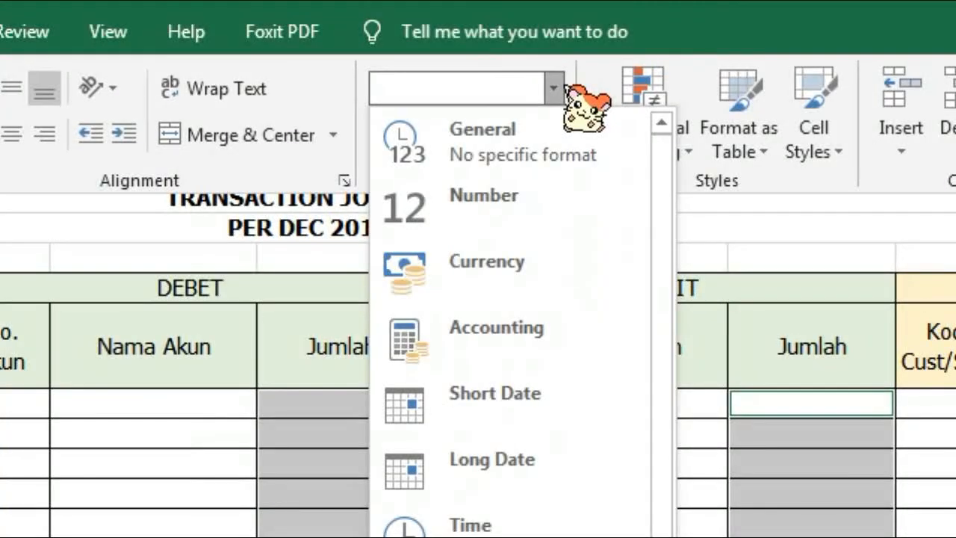
{"action": "left_click", "coordinate": [554, 88]}
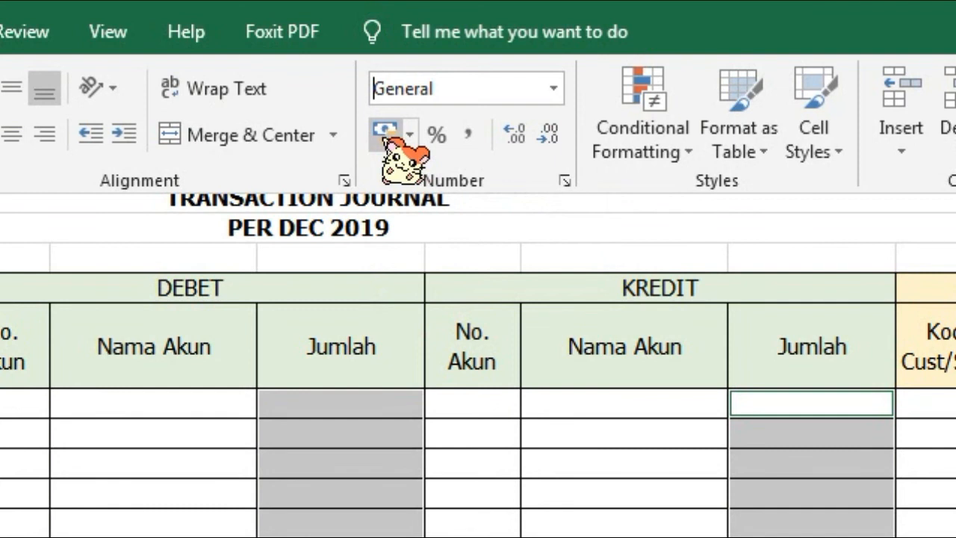
{"action": "left_click", "coordinate": [386, 134]}
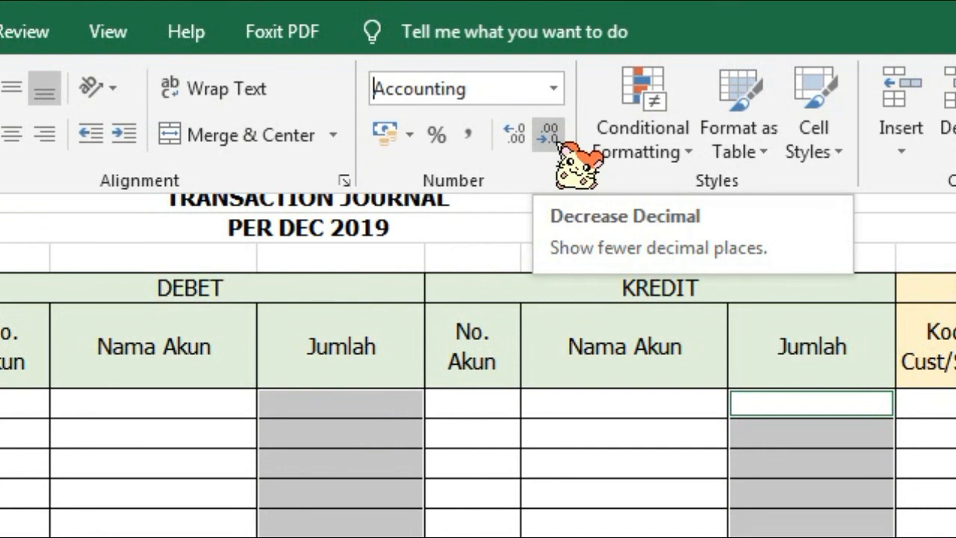
Step: Remove both decimal places from the accounting format of the debit and credit Jumlah cells
{"action": "left_click", "coordinate": [516, 136]}
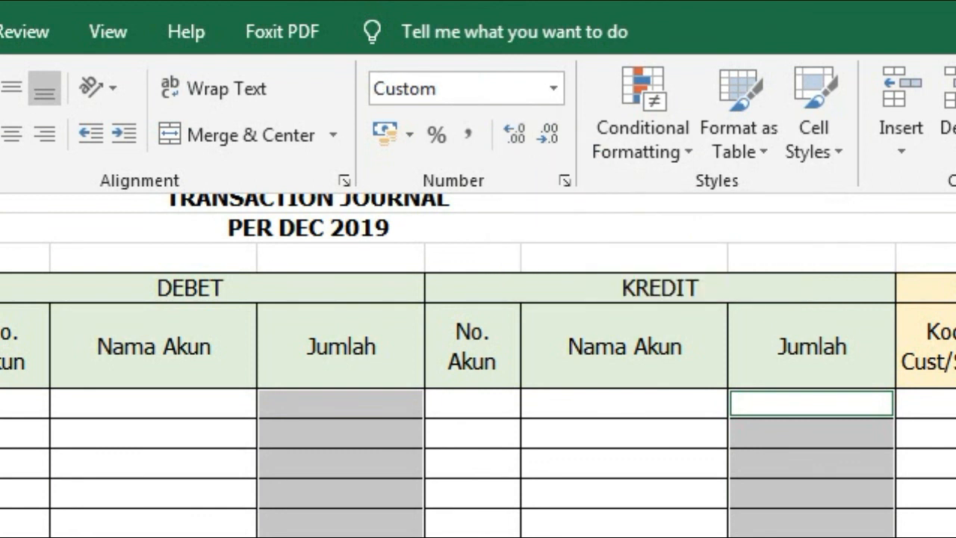
{"action": "left_click", "coordinate": [548, 134]}
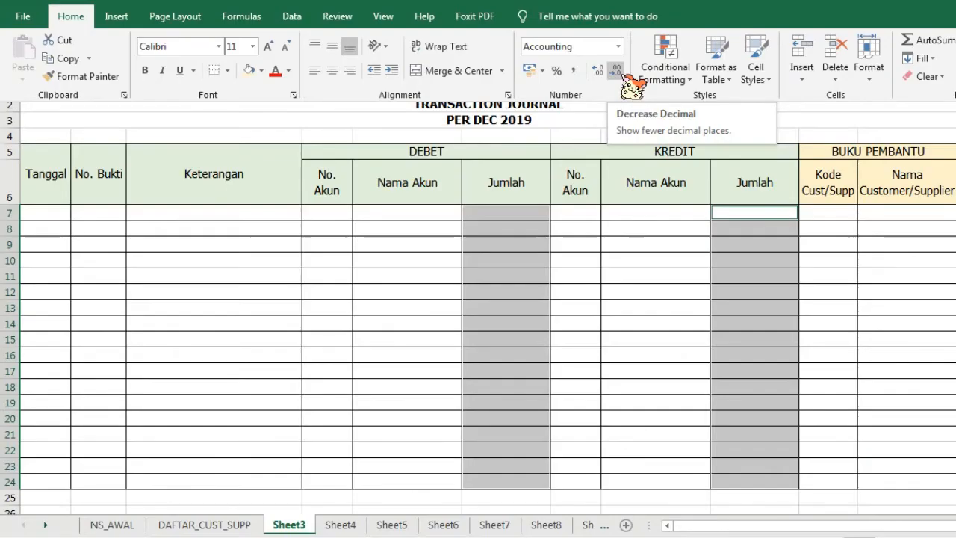
{"action": "left_click", "coordinate": [128, 258]}
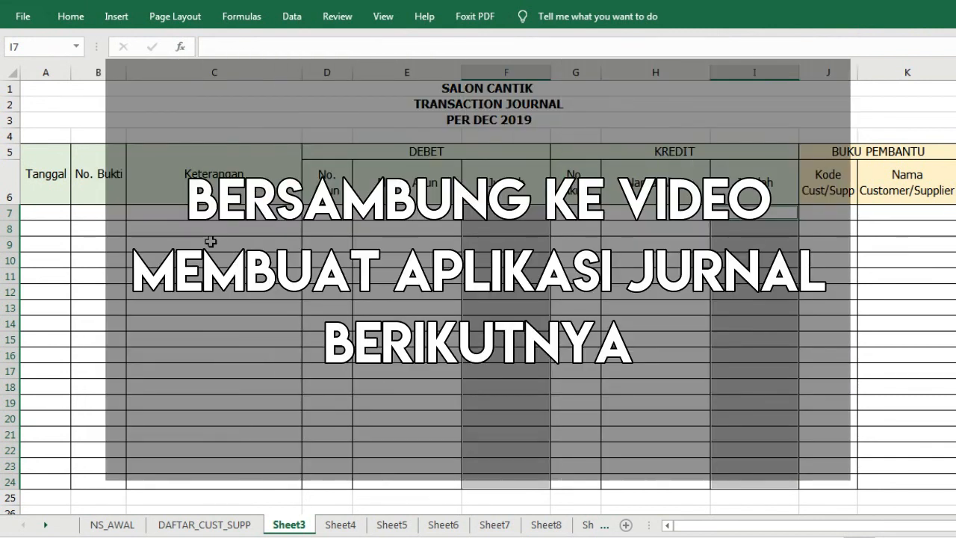
{"action": "left_click", "coordinate": [199, 214]}
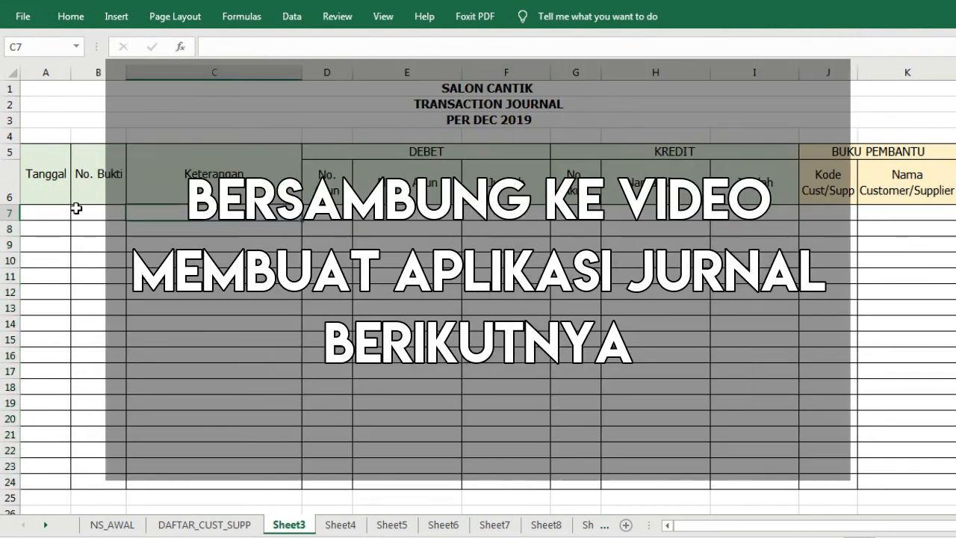